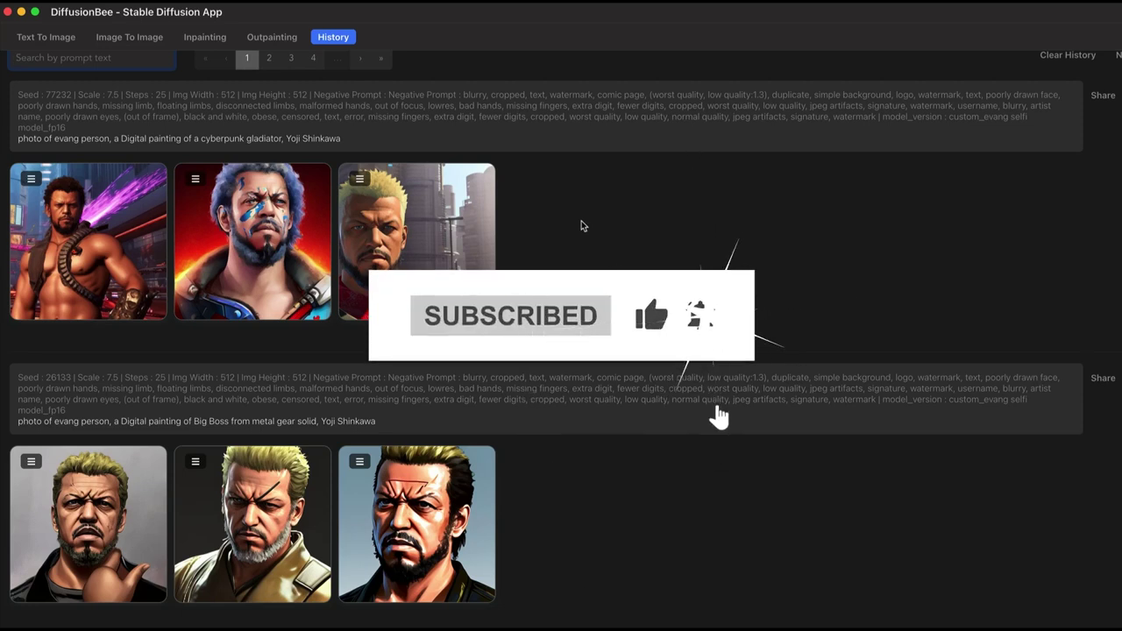
# Read through the 1.5.2 release notes, then go back to the diffusionbee-stable-diffusion-ui main page.
pyautogui.scroll(-1, 582, 226)
pyautogui.scroll(-10, 581, 222)
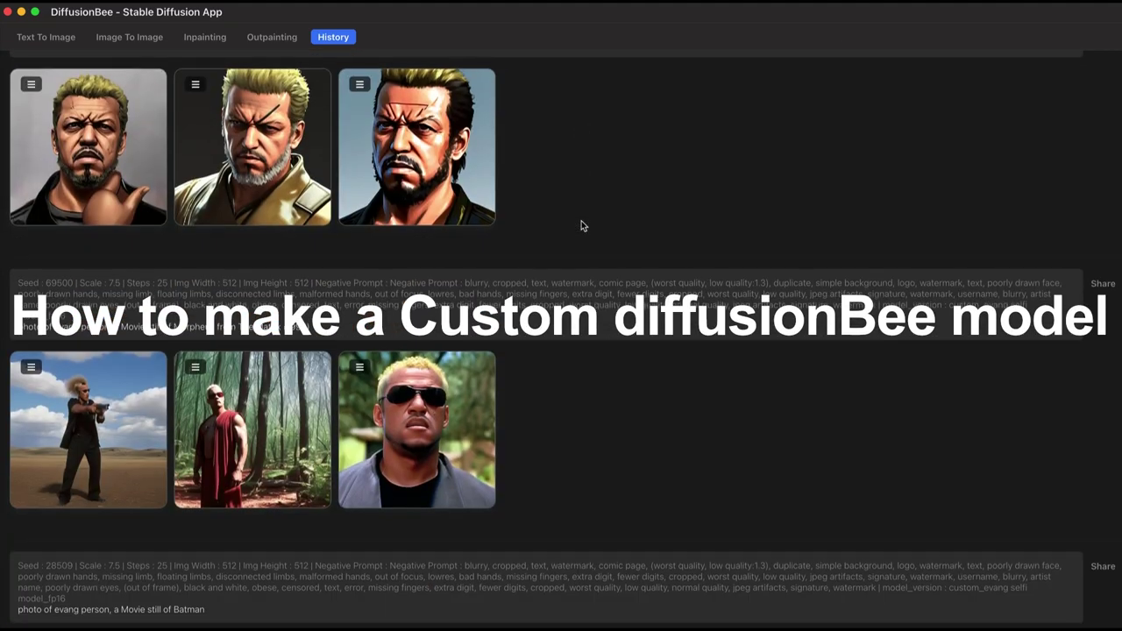
pyautogui.scroll(-14, 581, 226)
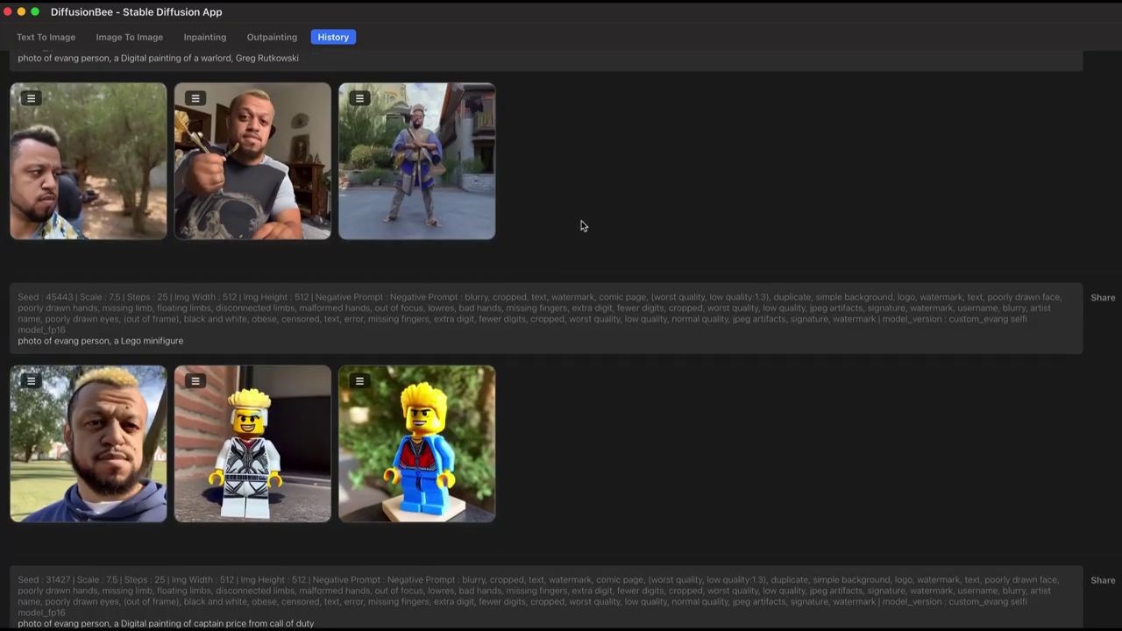
pyautogui.scroll(-5, 582, 226)
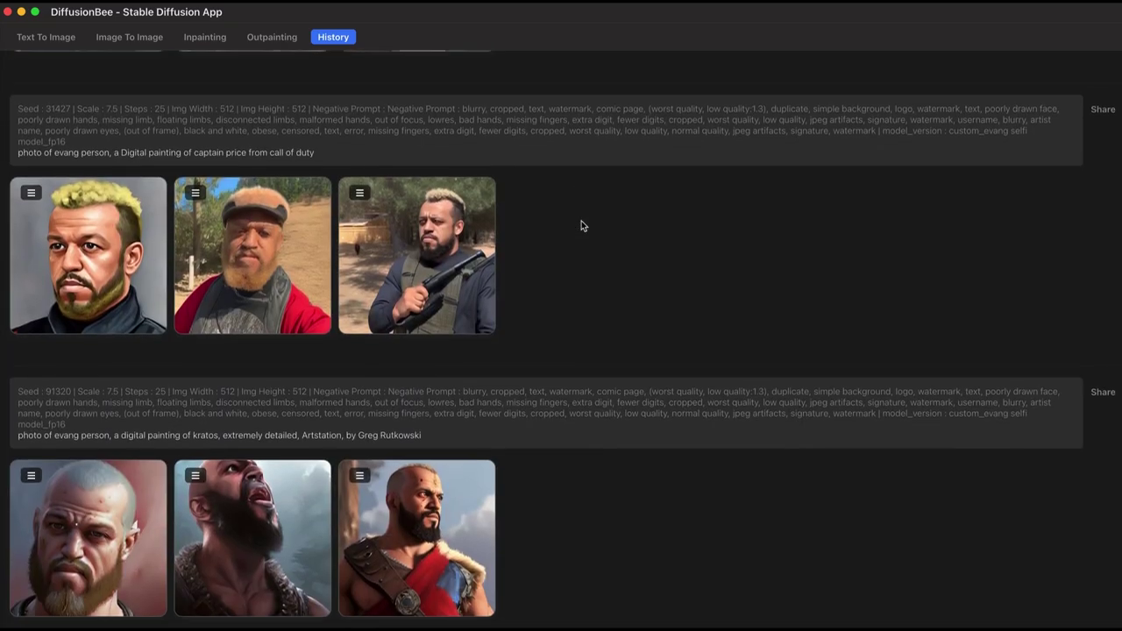
pyautogui.scroll(12, 461, 466)
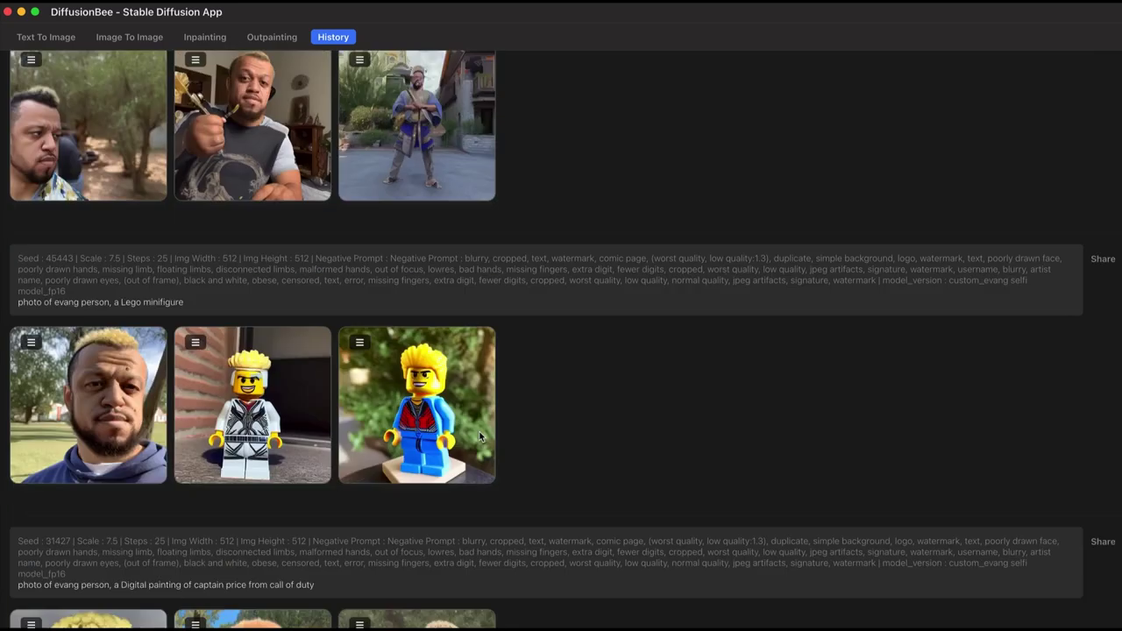
pyautogui.scroll(-5, 403, 444)
pyautogui.scroll(-5, 403, 444)
pyautogui.scroll(20, 441, 416)
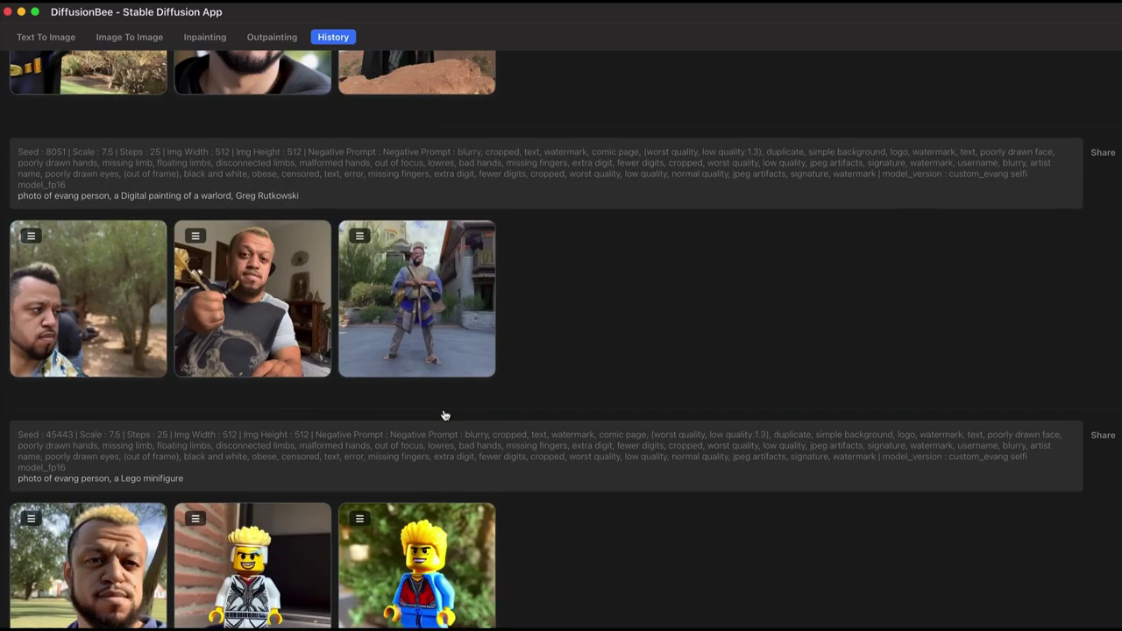
pyautogui.scroll(5, 443, 409)
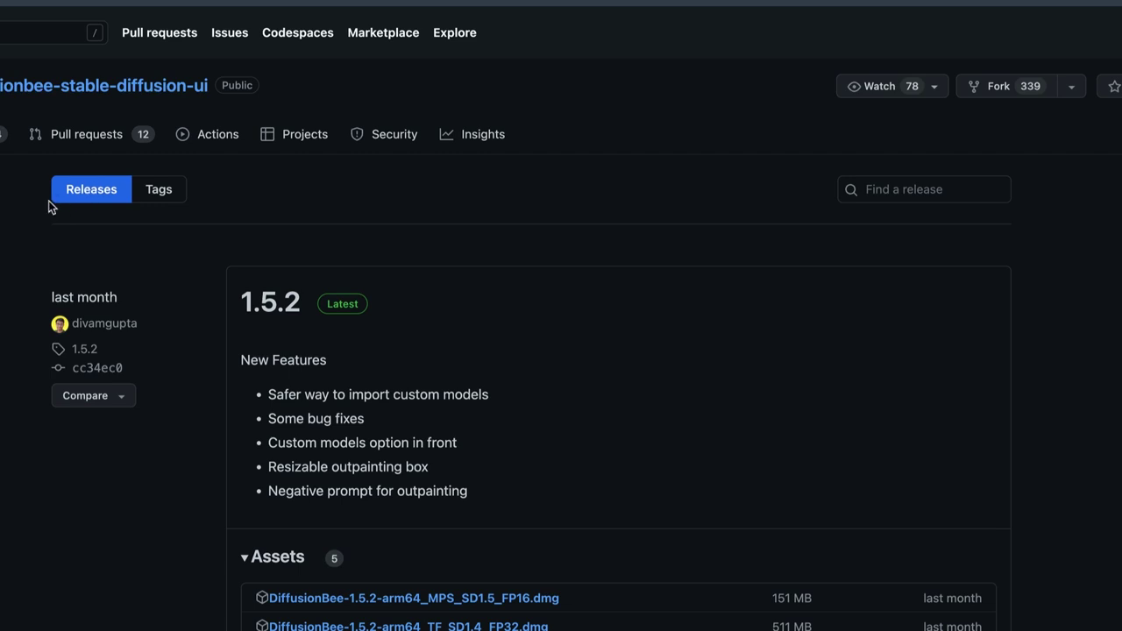
pyautogui.scroll(-2, 562, 319)
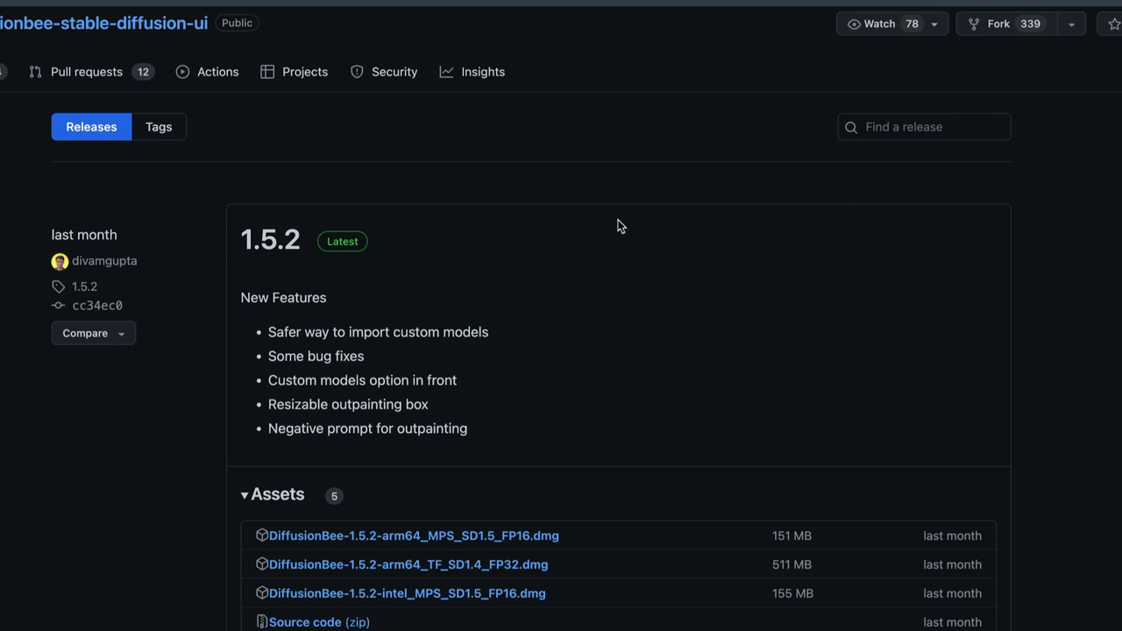
pyautogui.press('super+bracketleft')
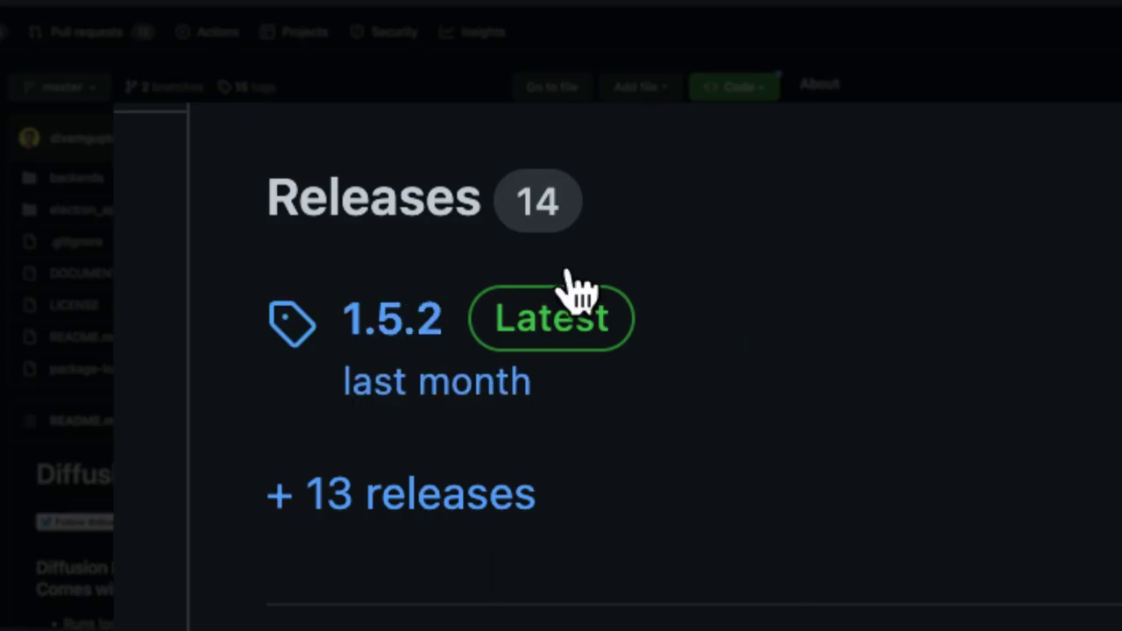
# Open the '+ 13 releases' list and scroll through the 1.5.2 and 1.5.1 entries.
pyautogui.scroll(-1, 500, 377)
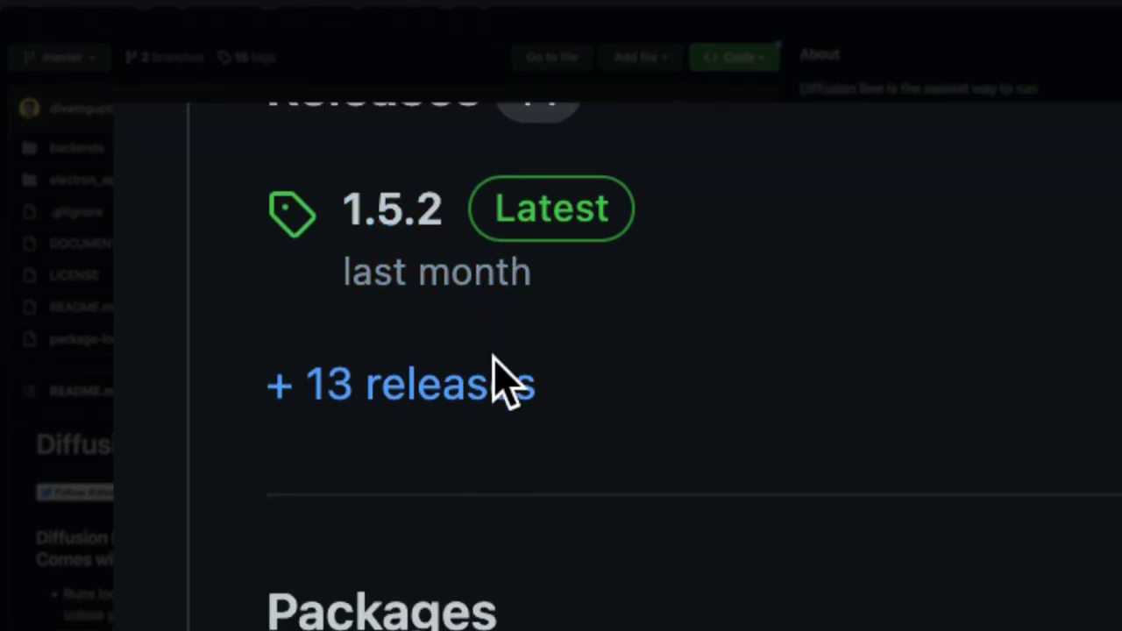
pyautogui.click(419, 402)
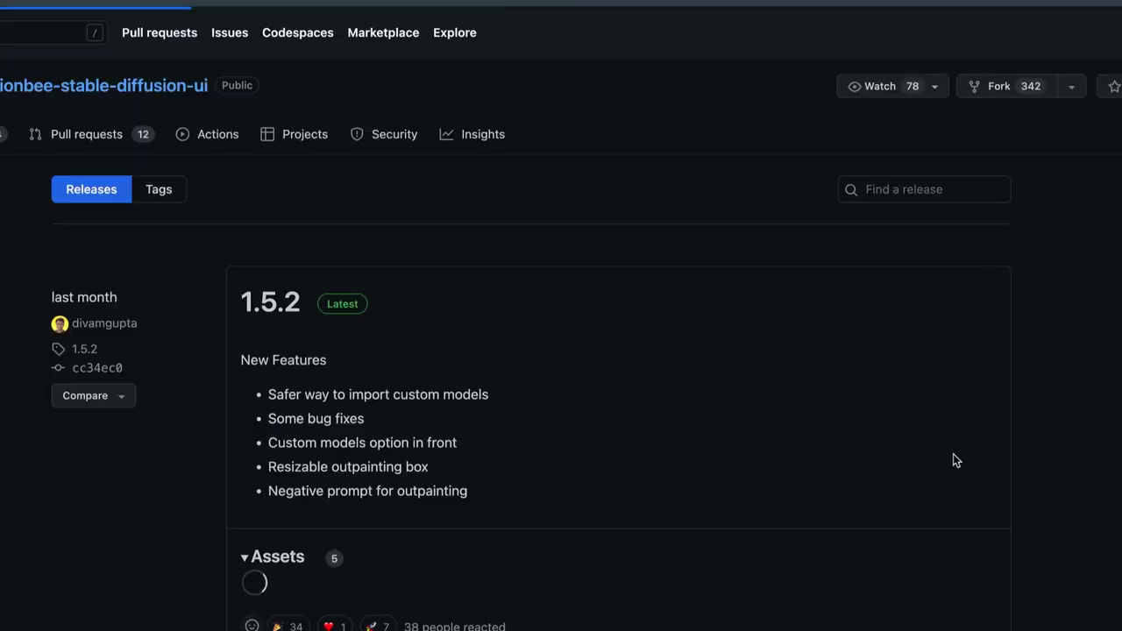
pyautogui.scroll(-3, 399, 324)
pyautogui.scroll(-4, 543, 193)
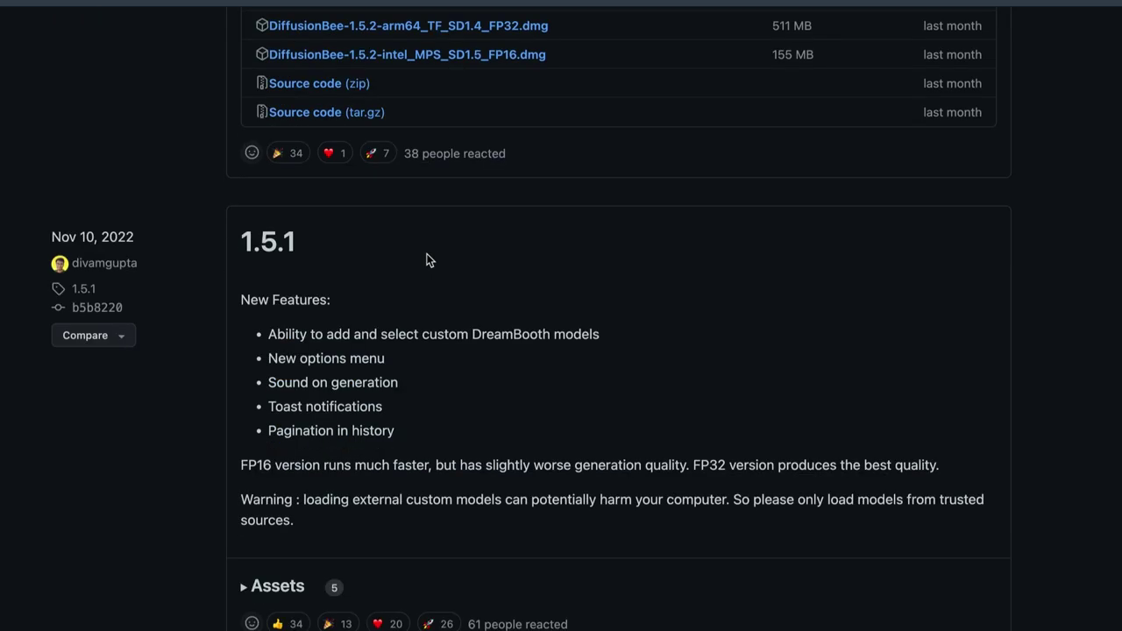
pyautogui.scroll(6, 433, 338)
pyautogui.scroll(-6, 433, 339)
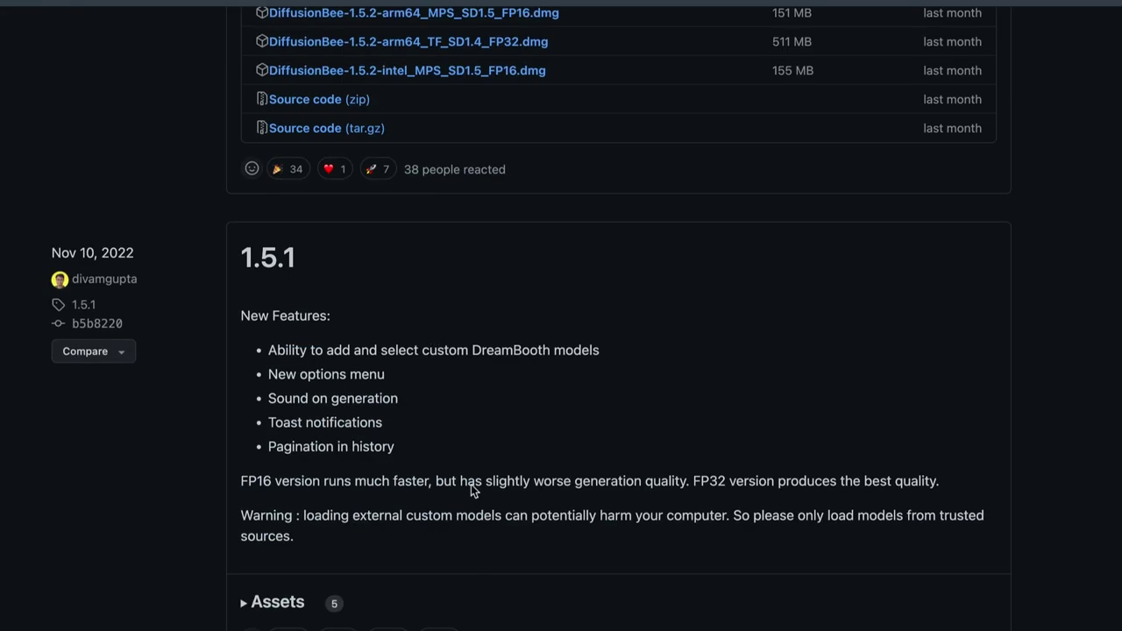
pyautogui.scroll(5, 469, 484)
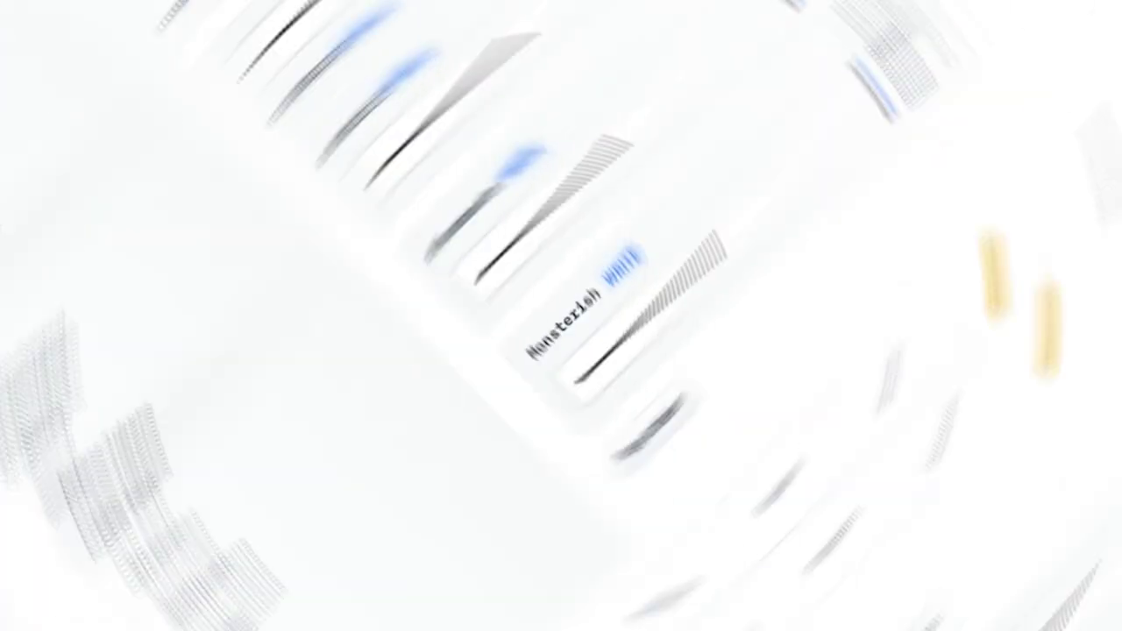
# Scroll down the Access Tokens settings to the token list and start a new access token.
pyautogui.scroll(3, 561, 316)
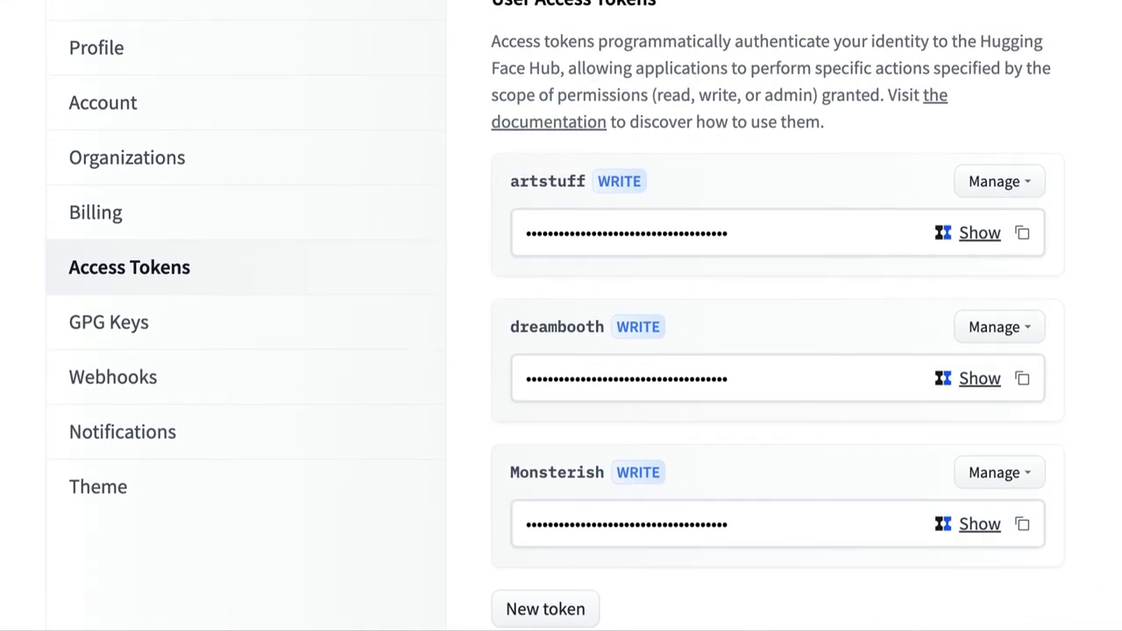
pyautogui.scroll(-1, 561, 316)
pyautogui.scroll(-1, 561, 315)
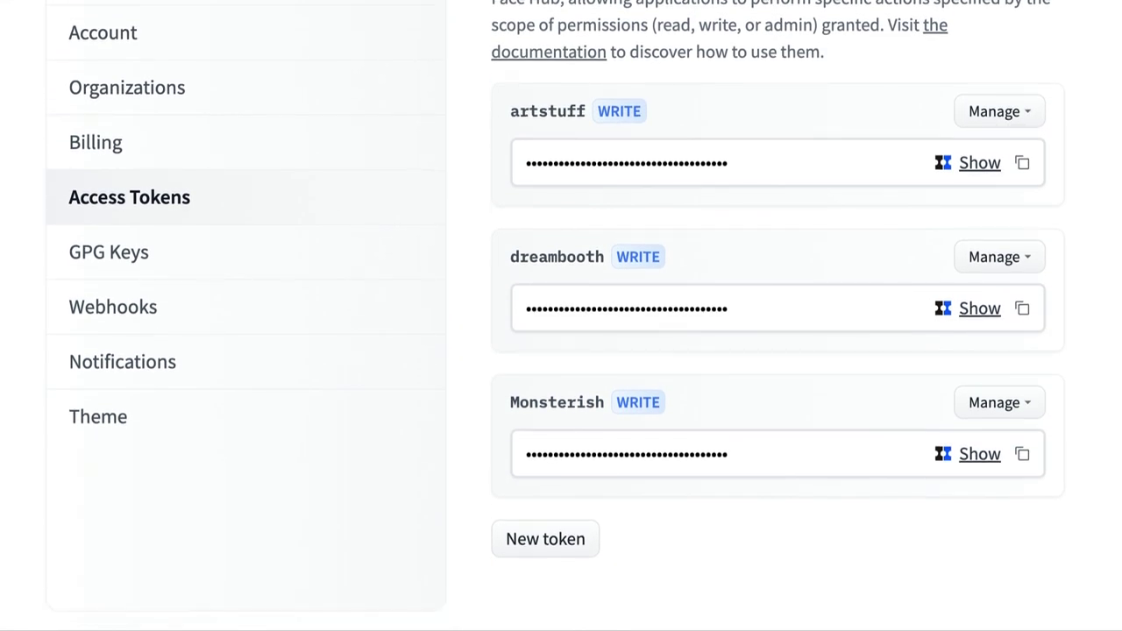
pyautogui.scroll(-2, 561, 316)
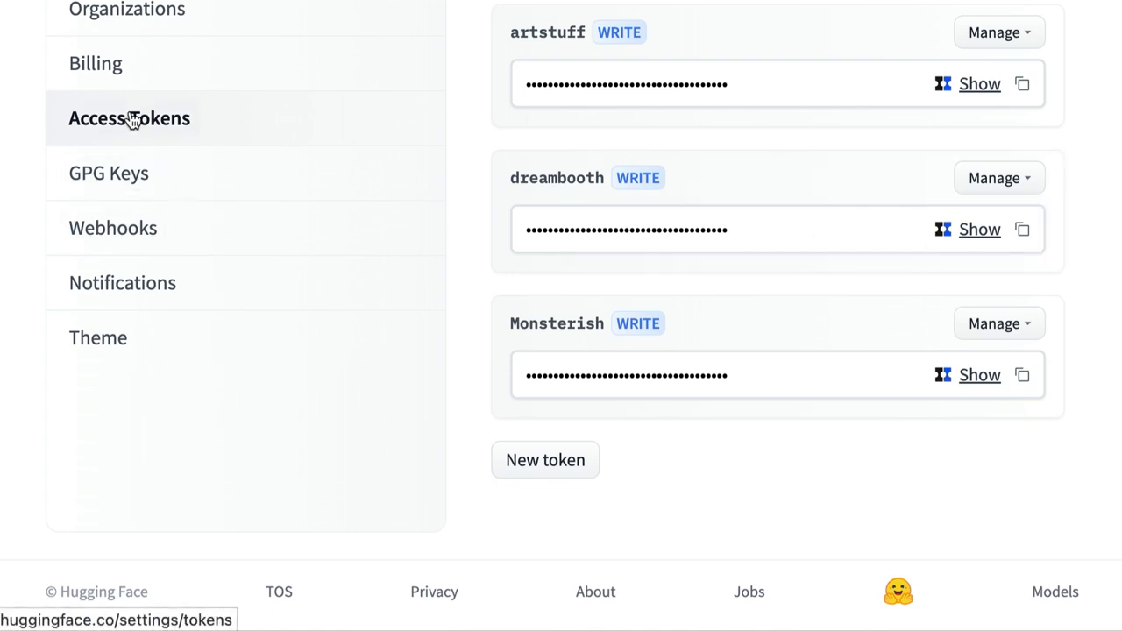
pyautogui.click(561, 461)
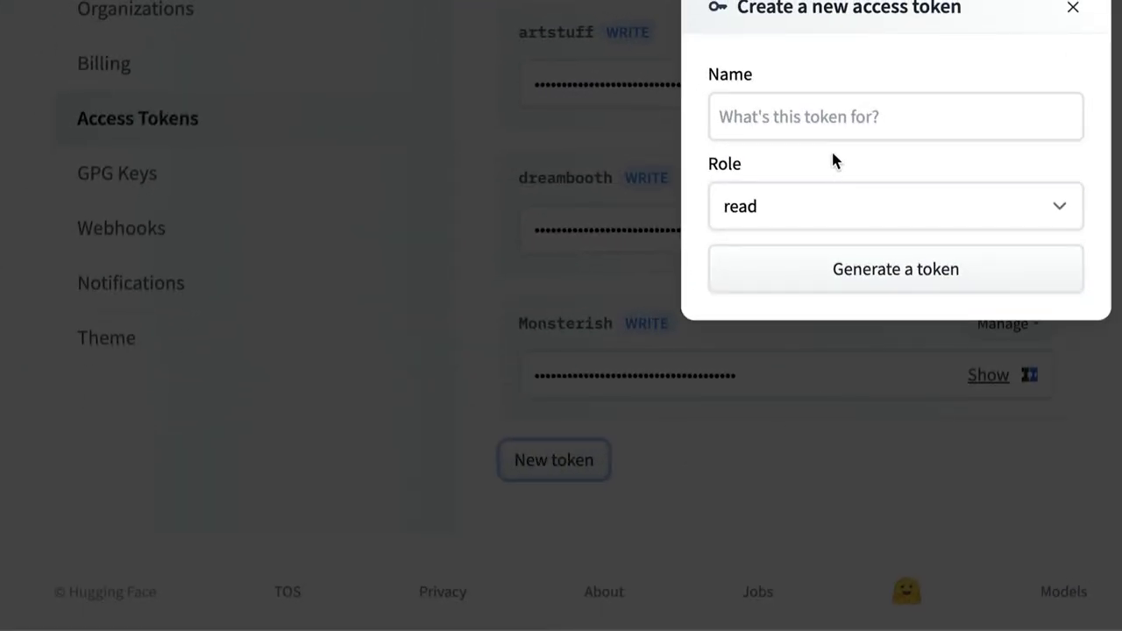
# Generate a new access token named 'SELFI' with the write role.
pyautogui.click(830, 121)
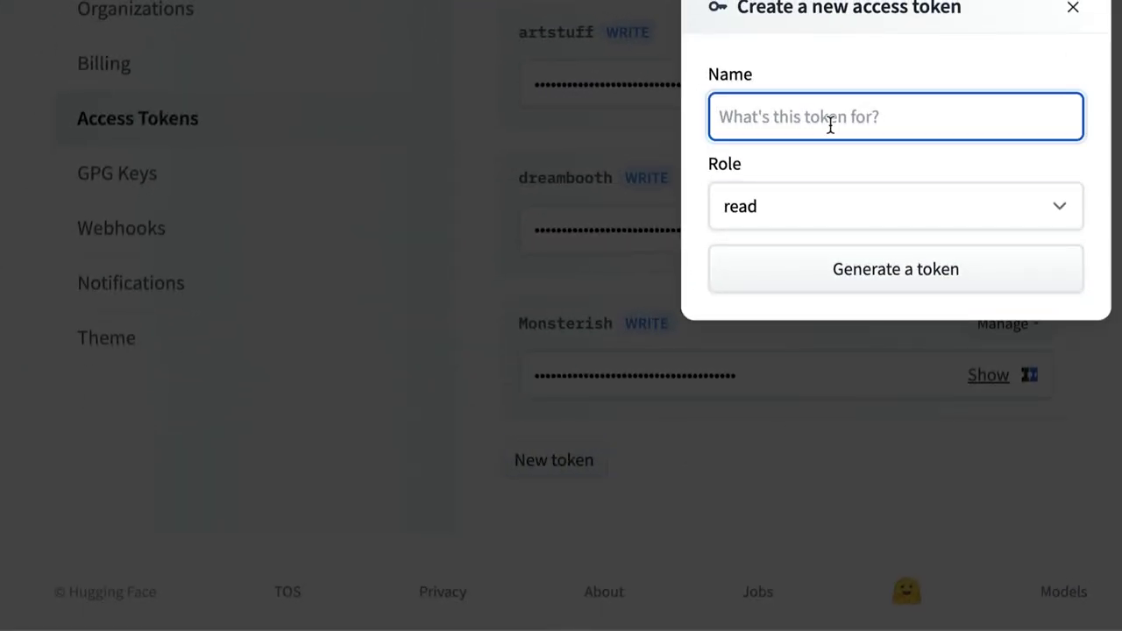
pyautogui.write('SELFI')
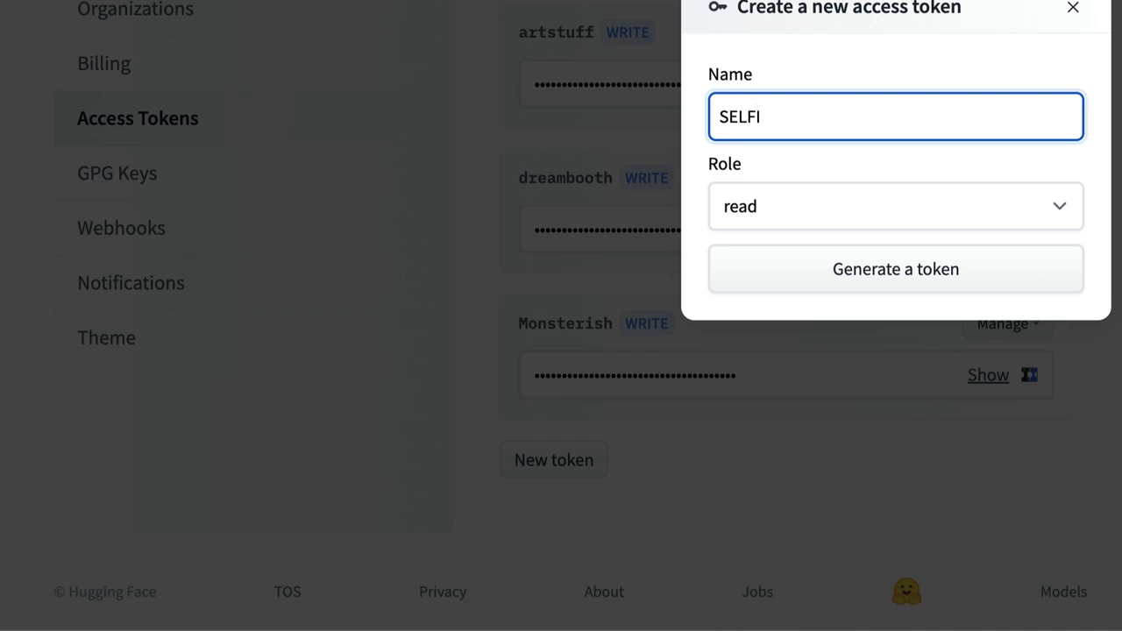
pyautogui.click(852, 204)
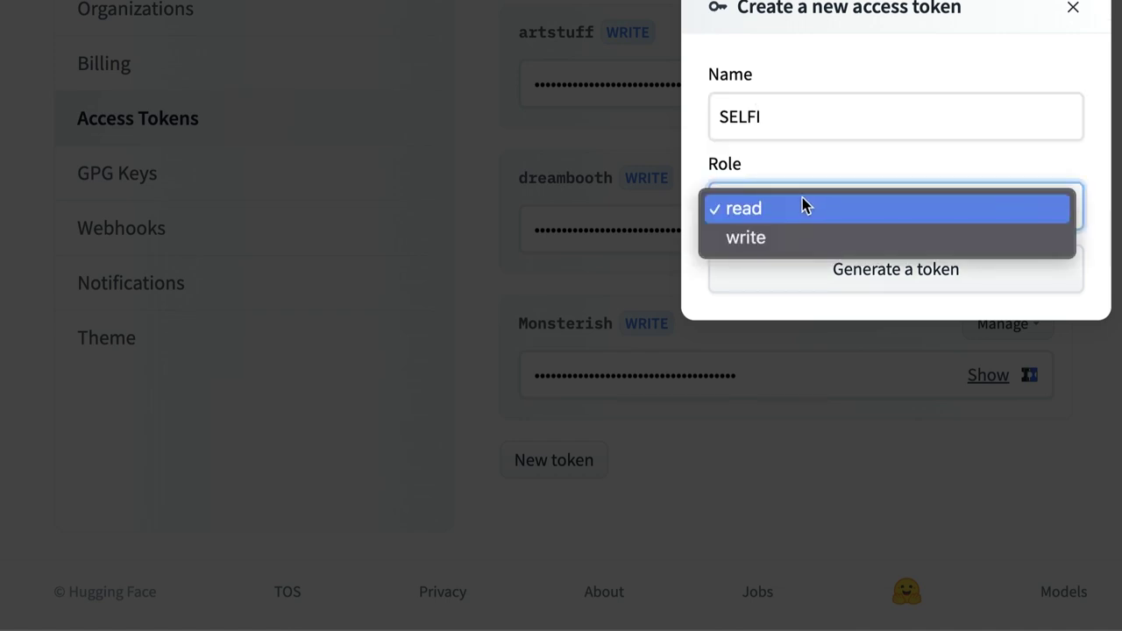
pyautogui.click(765, 238)
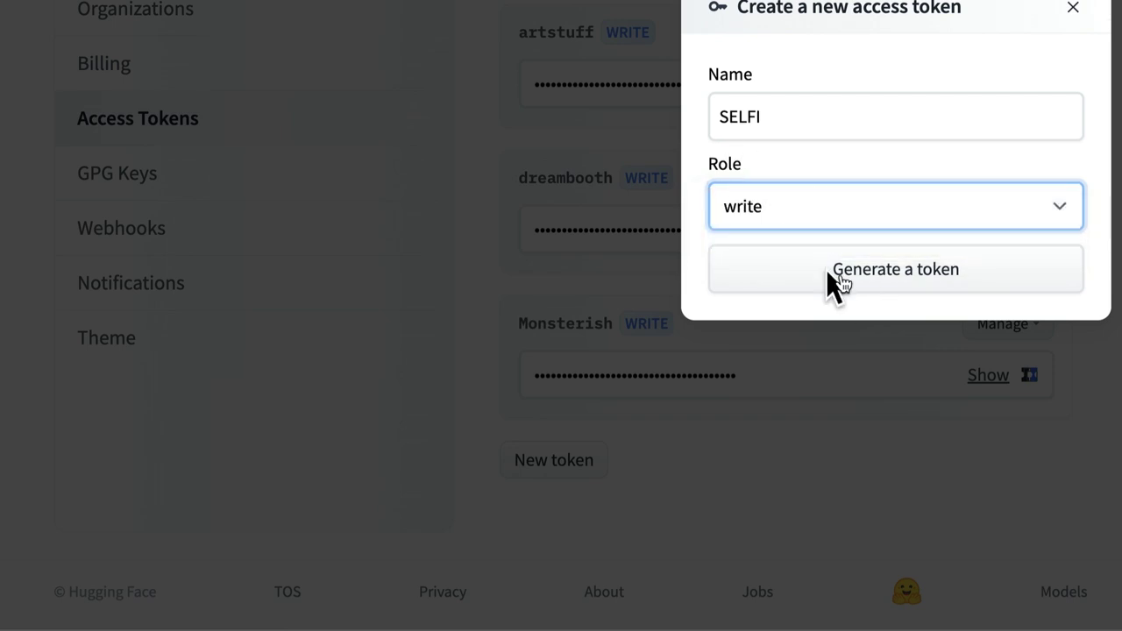
pyautogui.click(895, 272)
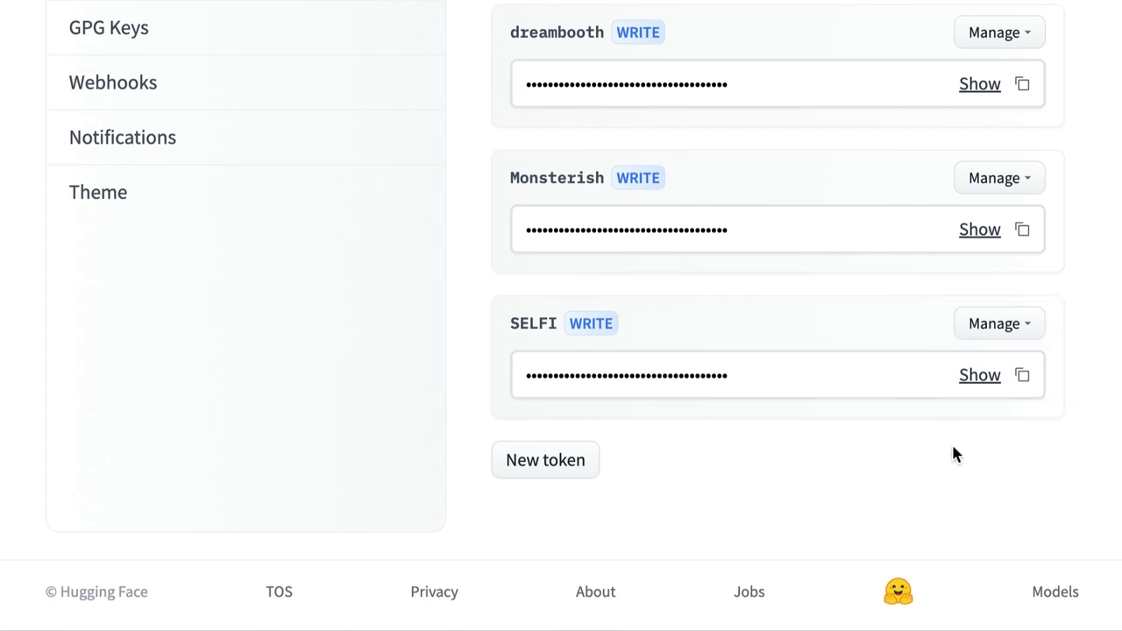
# Copy the SELFI token's value to the clipboard.
pyautogui.click(1022, 374)
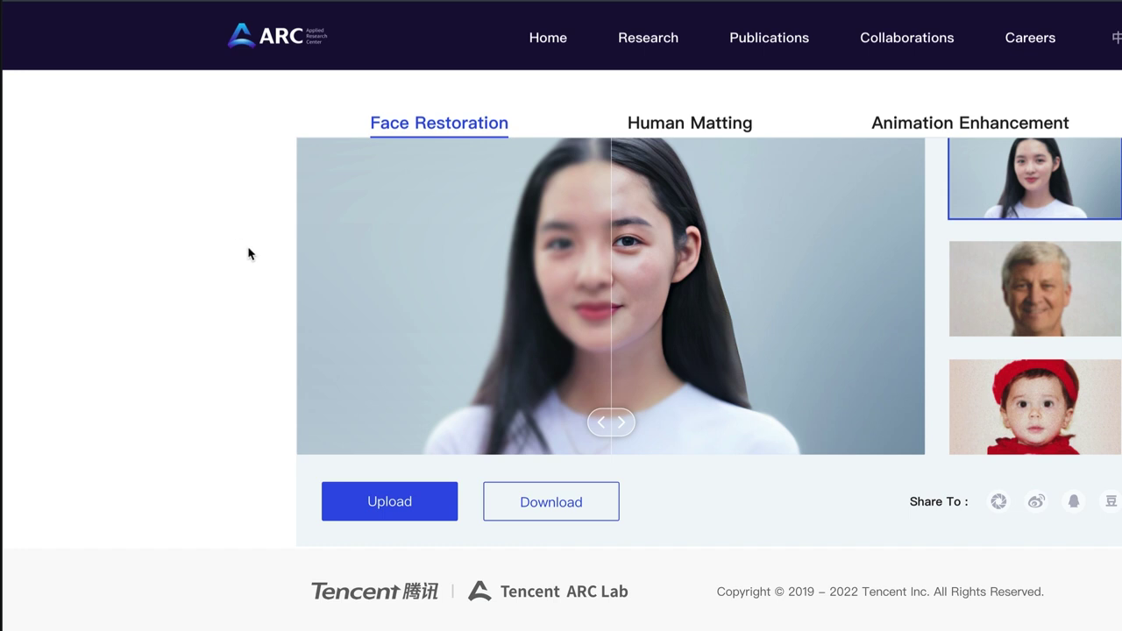
pyautogui.moveTo(601, 424); pyautogui.dragTo(529, 414)
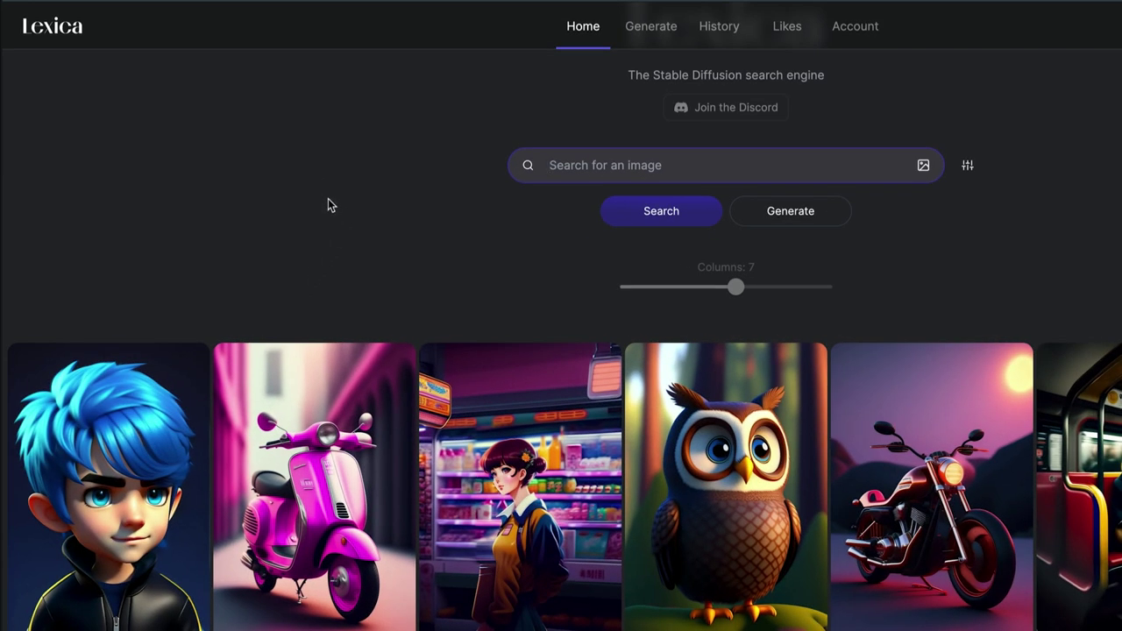
# Open the owl image's details, step through its variations, then close it back to the gallery.
pyautogui.scroll(-3, 329, 203)
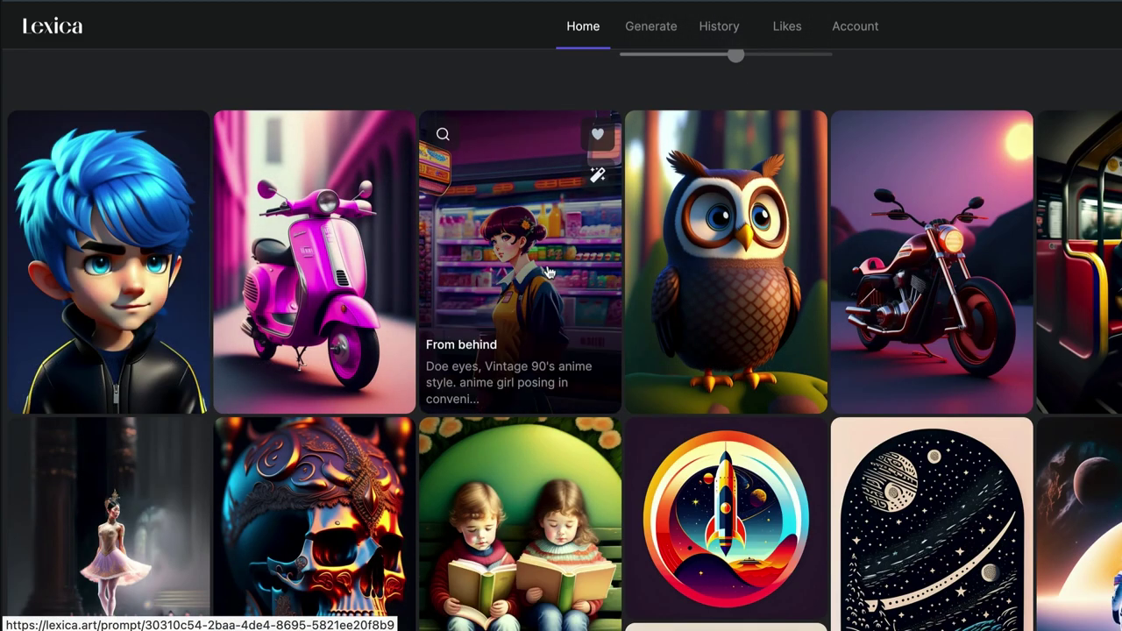
pyautogui.click(647, 251)
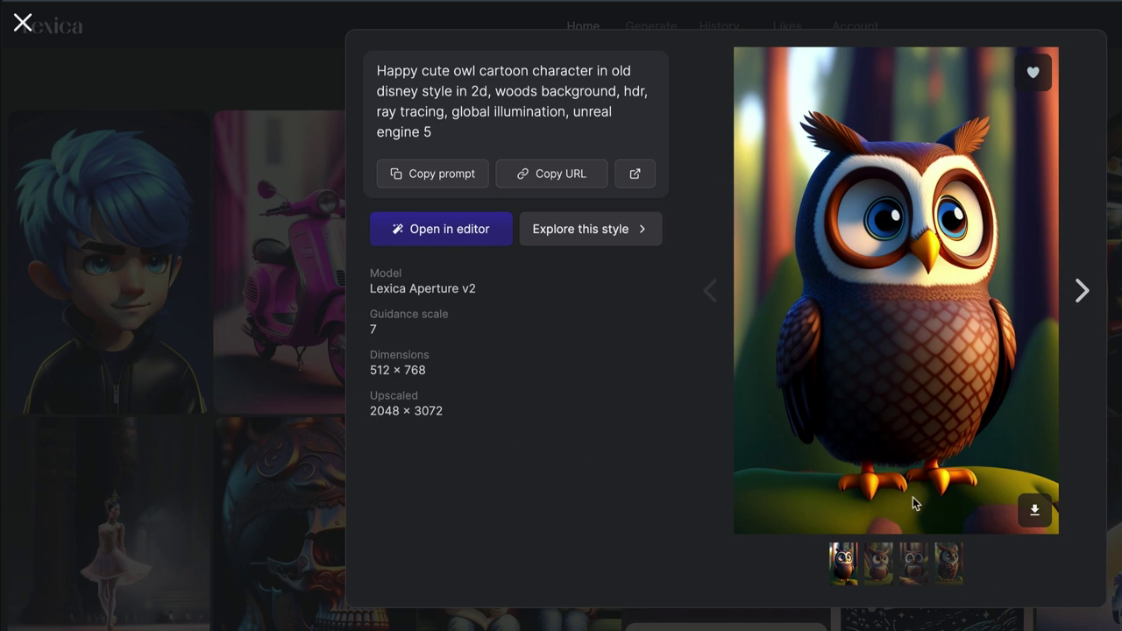
pyautogui.press('Right')
pyautogui.press('Right')
pyautogui.press('Right')
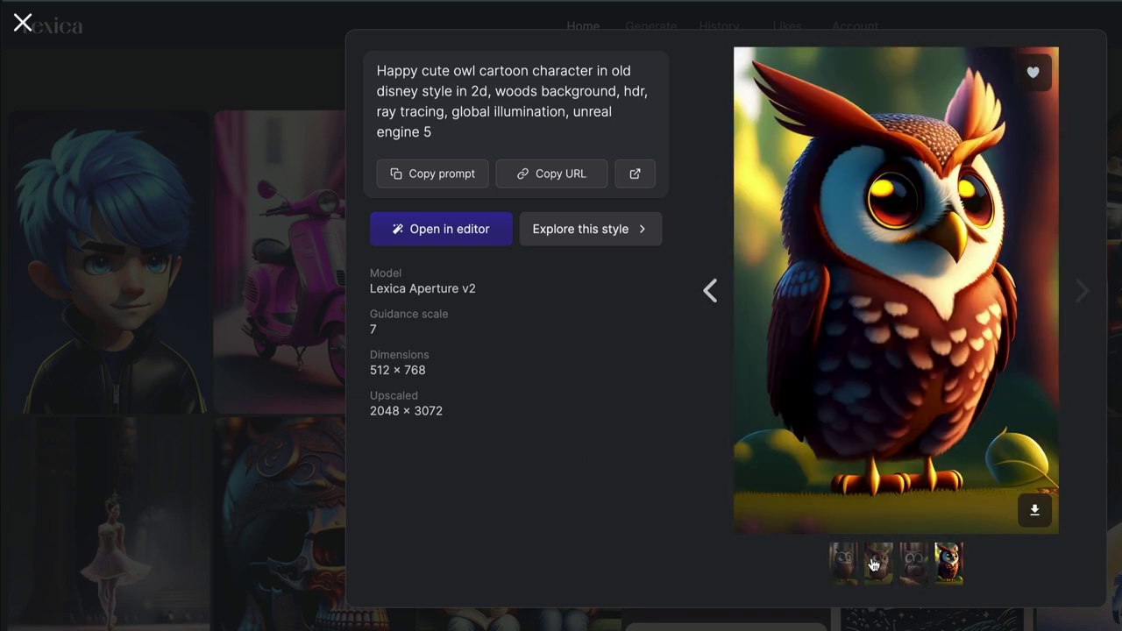
pyautogui.click(844, 568)
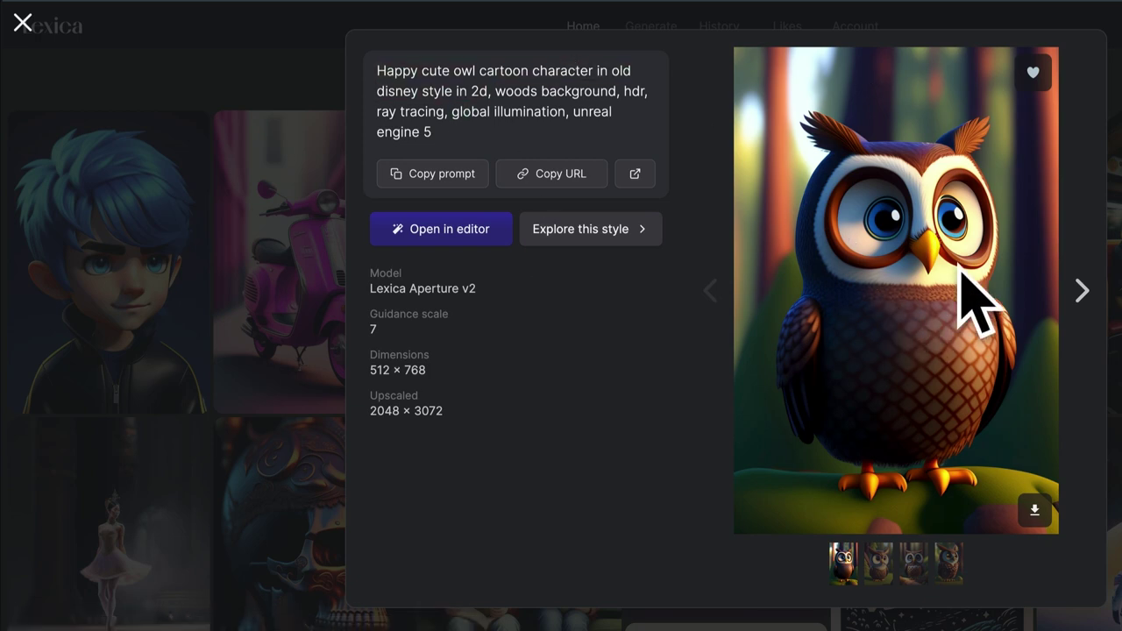
pyautogui.press('Escape')
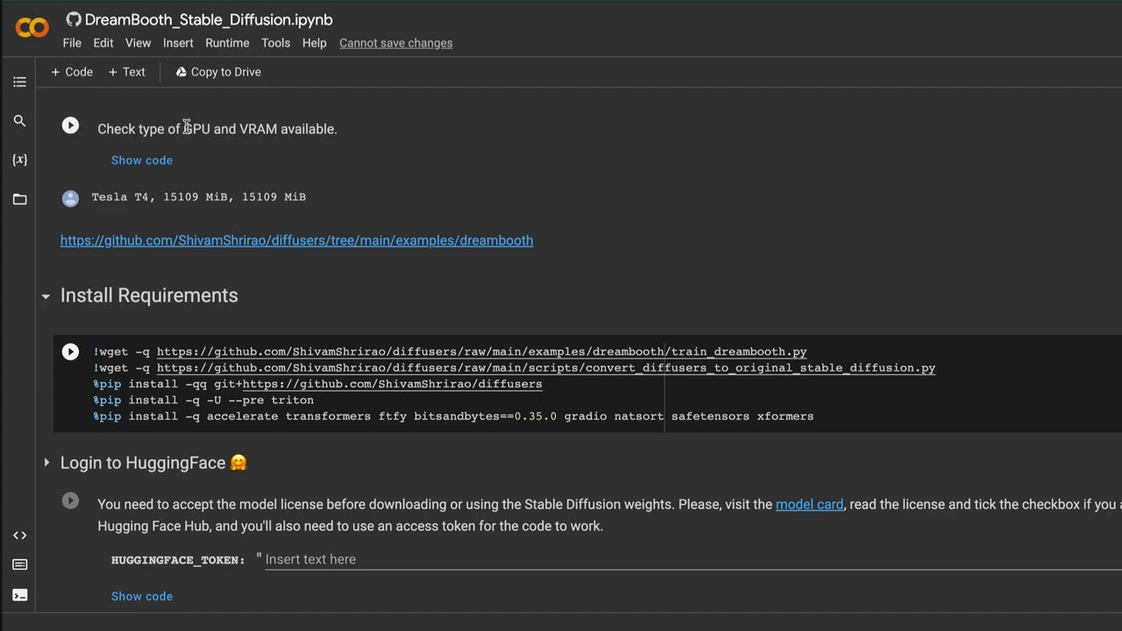
# Run the GPU check despite the warning, getting an A100-SXM4-40GB, and open the Files panel.
pyautogui.click(69, 128)
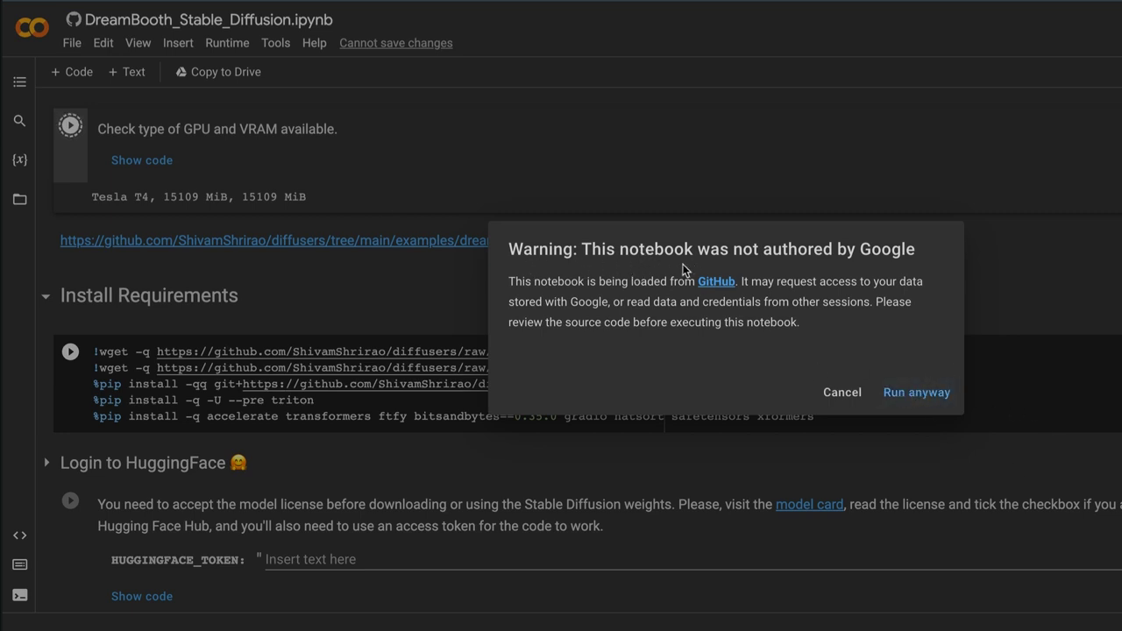
pyautogui.click(938, 396)
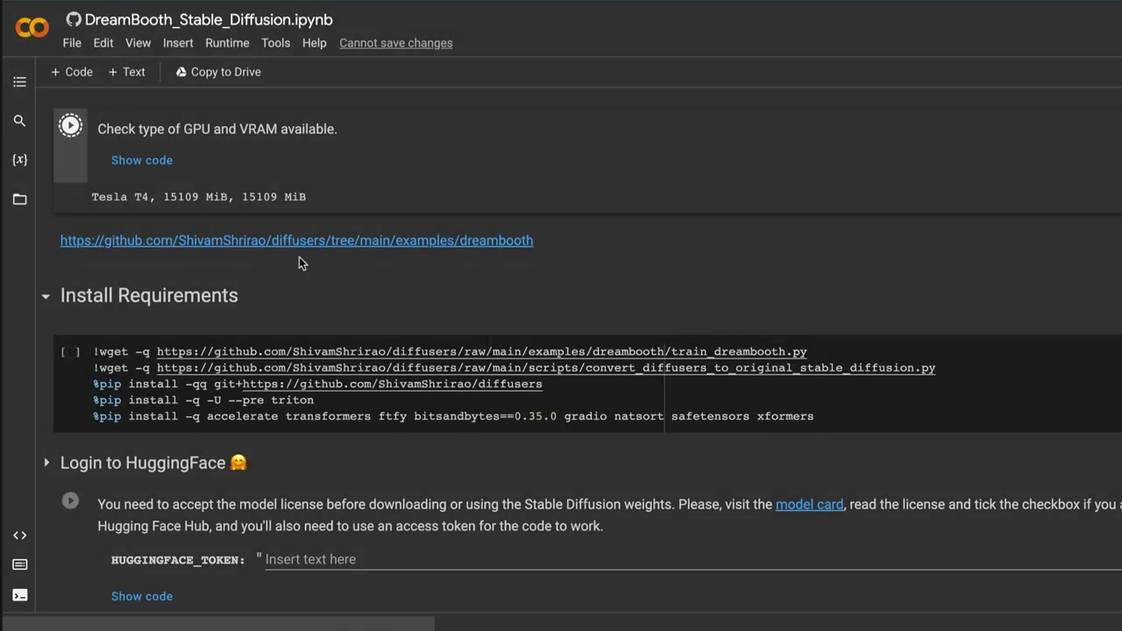
pyautogui.click(19, 203)
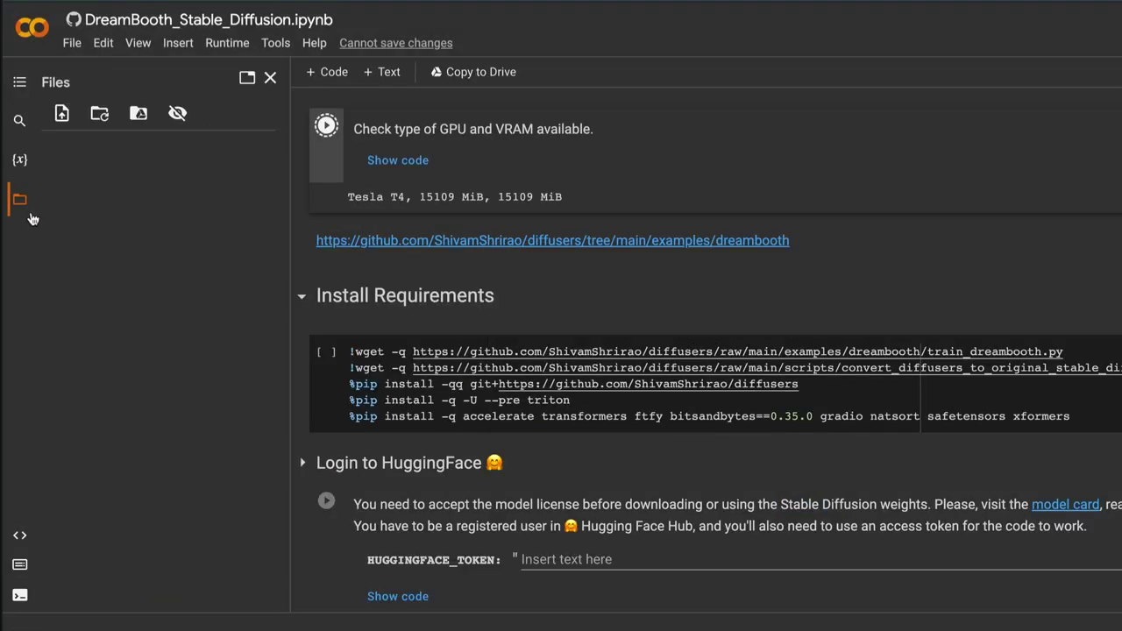
pyautogui.click(270, 81)
pyautogui.click(20, 200)
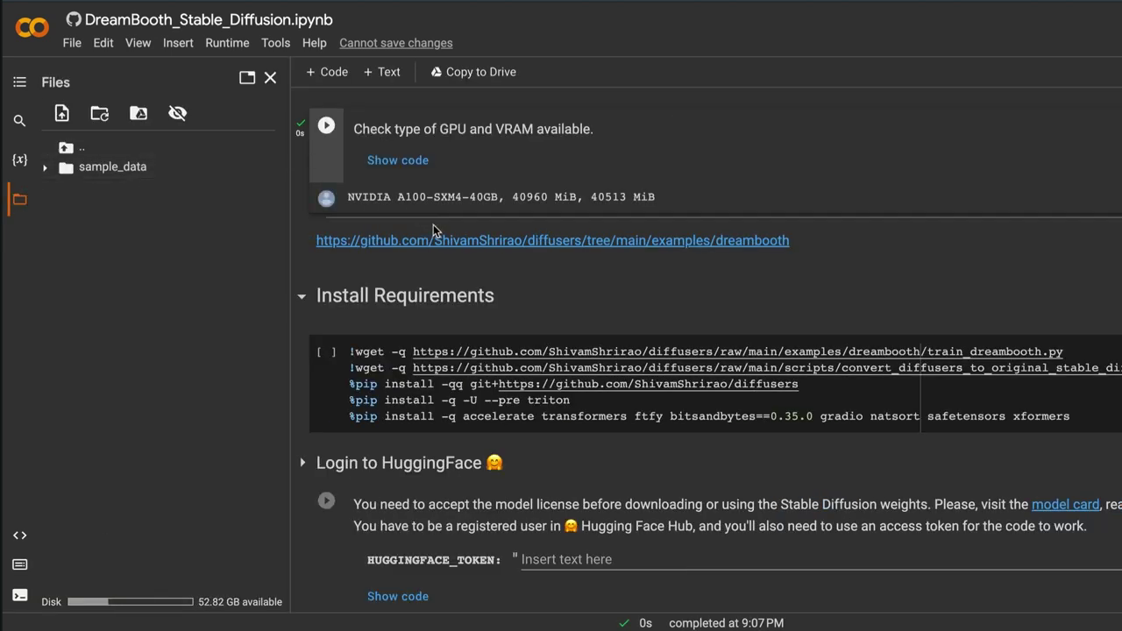
pyautogui.scroll(-1, 452, 260)
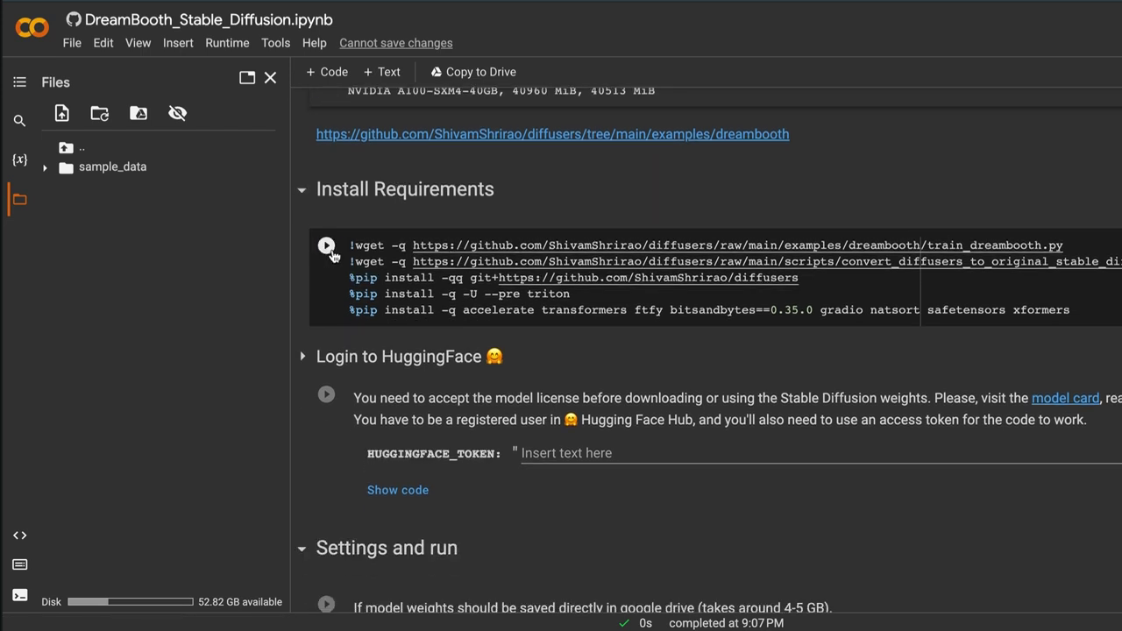
# Run the Install Requirements cell and follow pip's output until train_dreambooth.py appears.
pyautogui.click(326, 249)
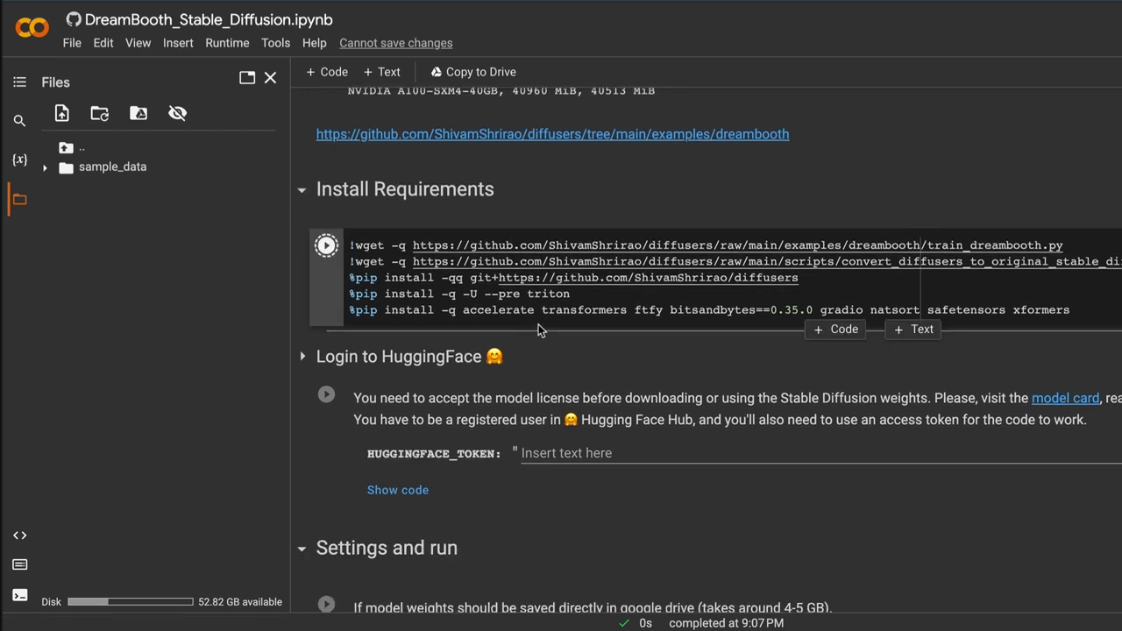
pyautogui.scroll(-1, 561, 333)
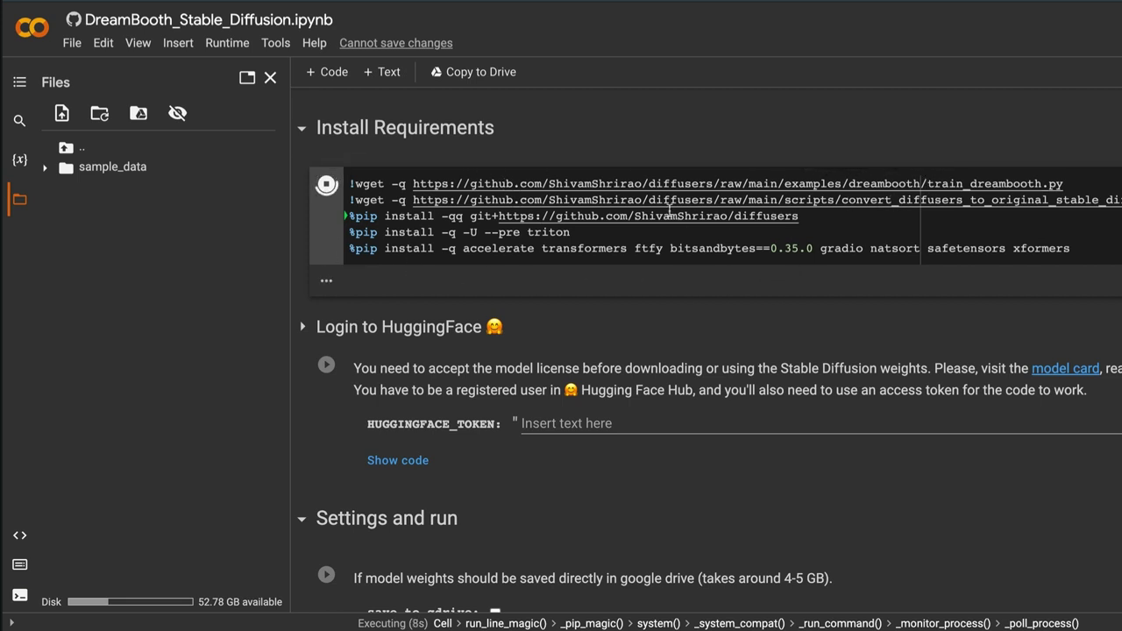
pyautogui.scroll(-1, 580, 191)
pyautogui.scroll(-1, 579, 191)
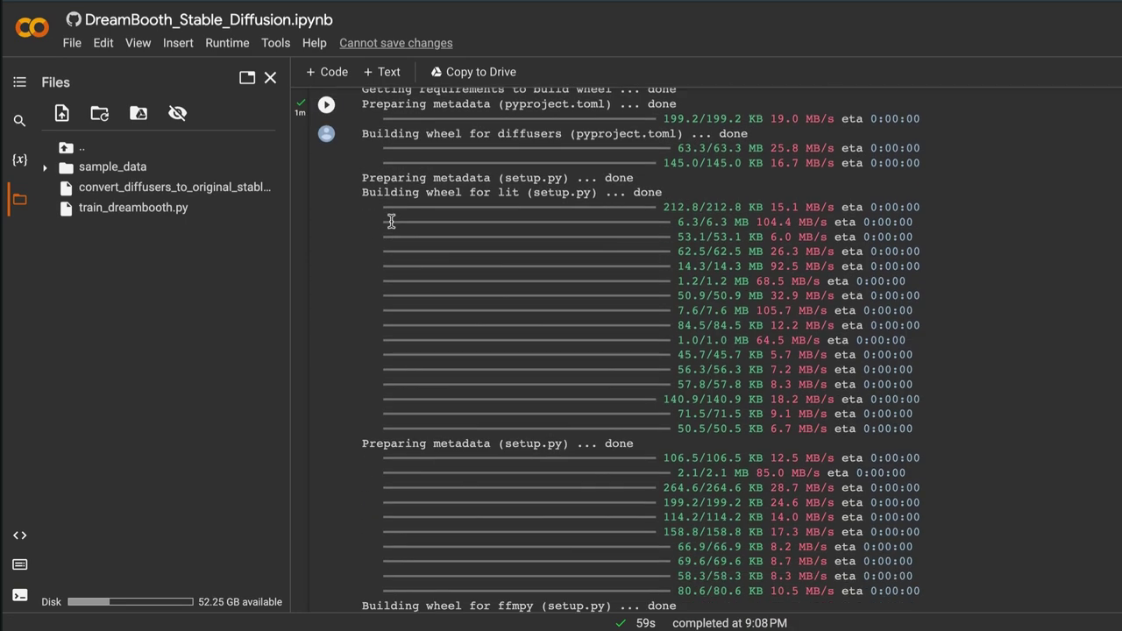
pyautogui.scroll(-3, 378, 235)
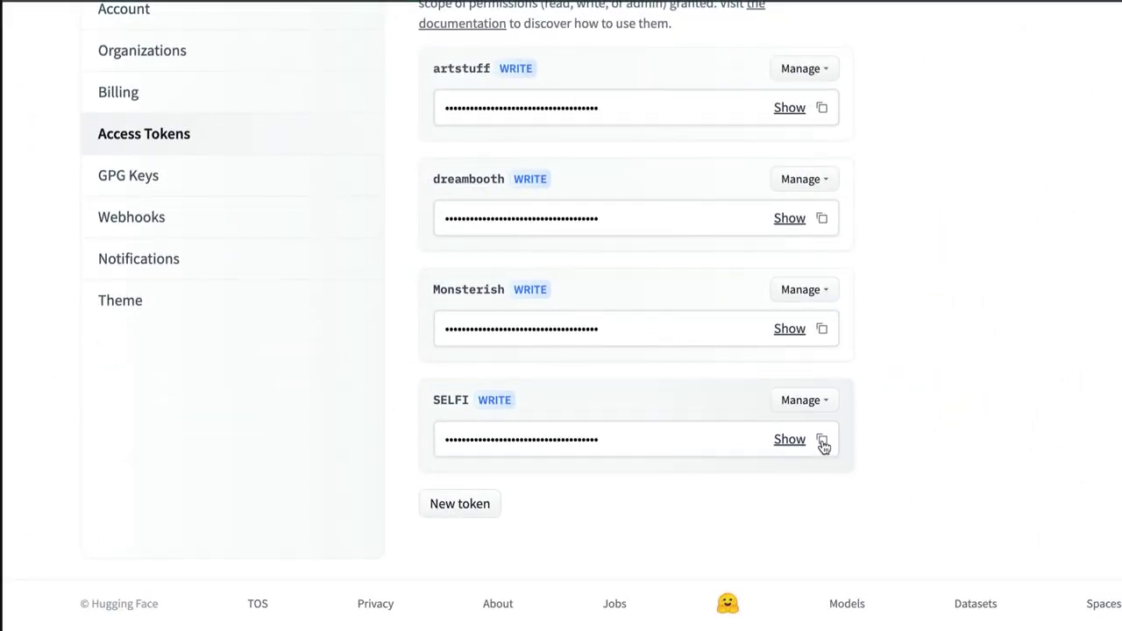
# Paste the copied SELFI token into HUGGINGFACE_TOKEN and run the login cell.
pyautogui.click(824, 446)
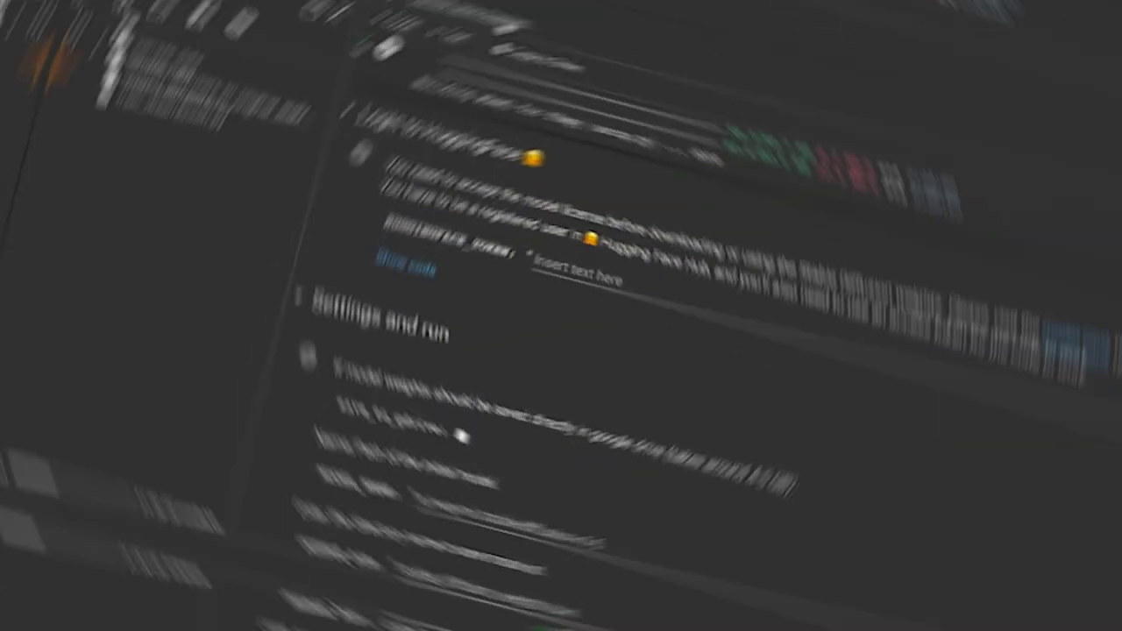
pyautogui.scroll(-1, 565, 207)
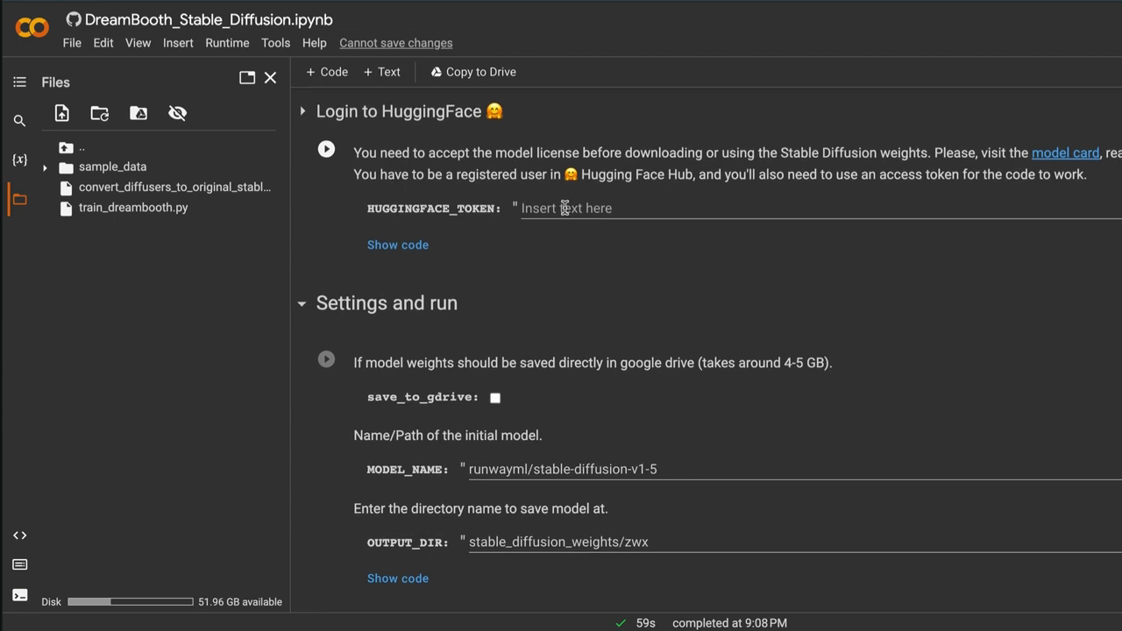
pyautogui.click(557, 208)
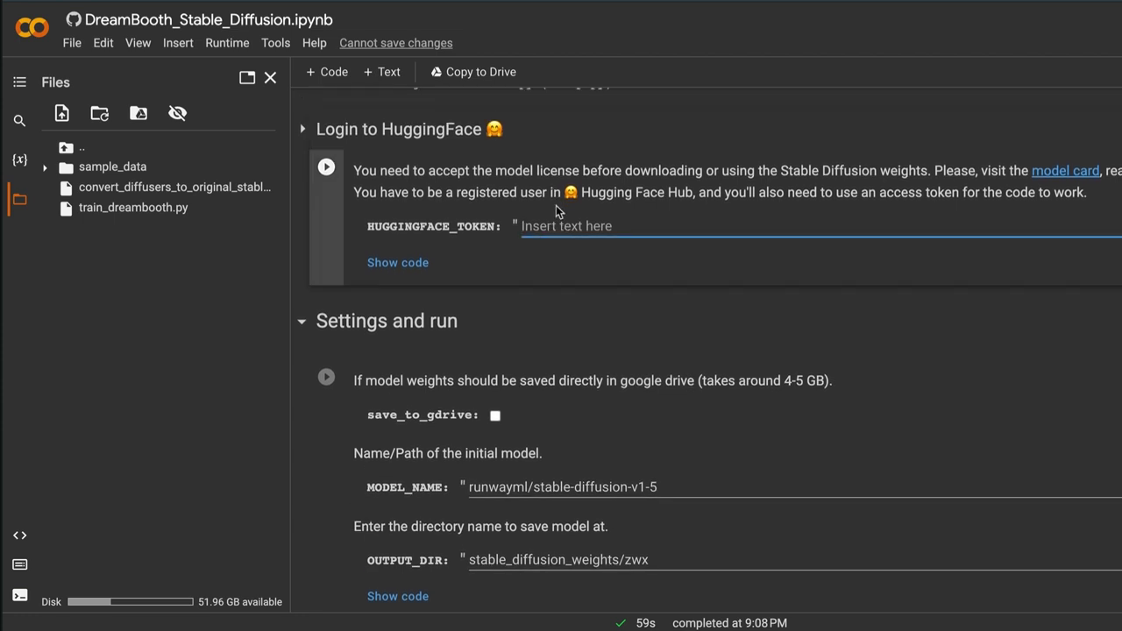
pyautogui.hotkey('ctrl', 'v')
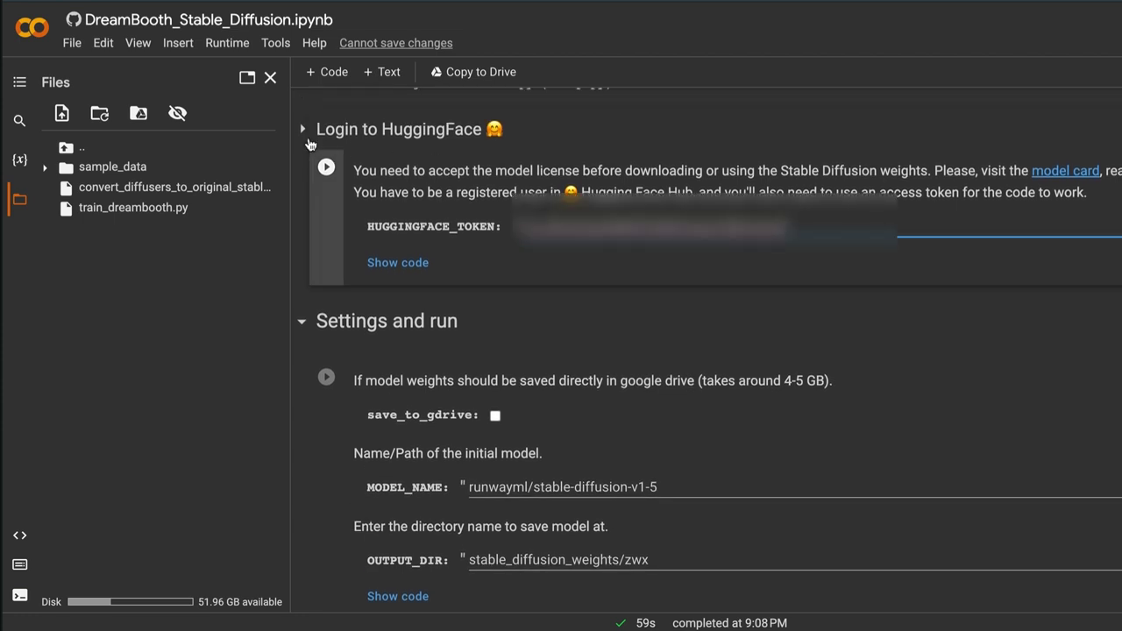
pyautogui.click(326, 166)
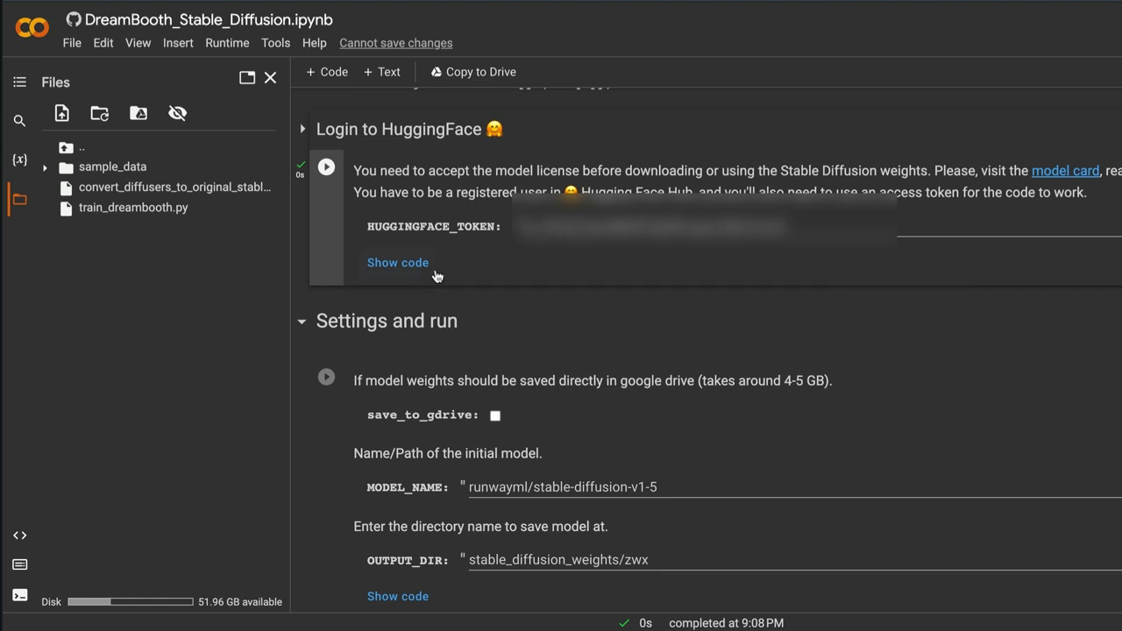
pyautogui.scroll(-2, 437, 276)
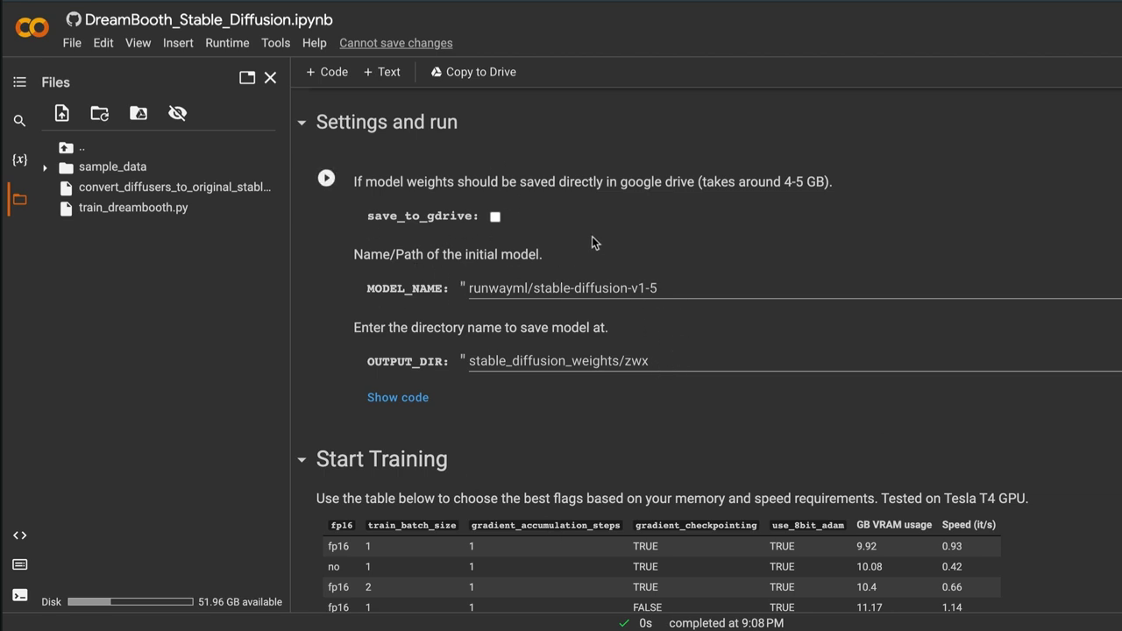
# Turn on save_to_gdrive, change OUTPUT_DIR to stable_diffusion_weights/evangselfi, and run the cell.
pyautogui.click(496, 216)
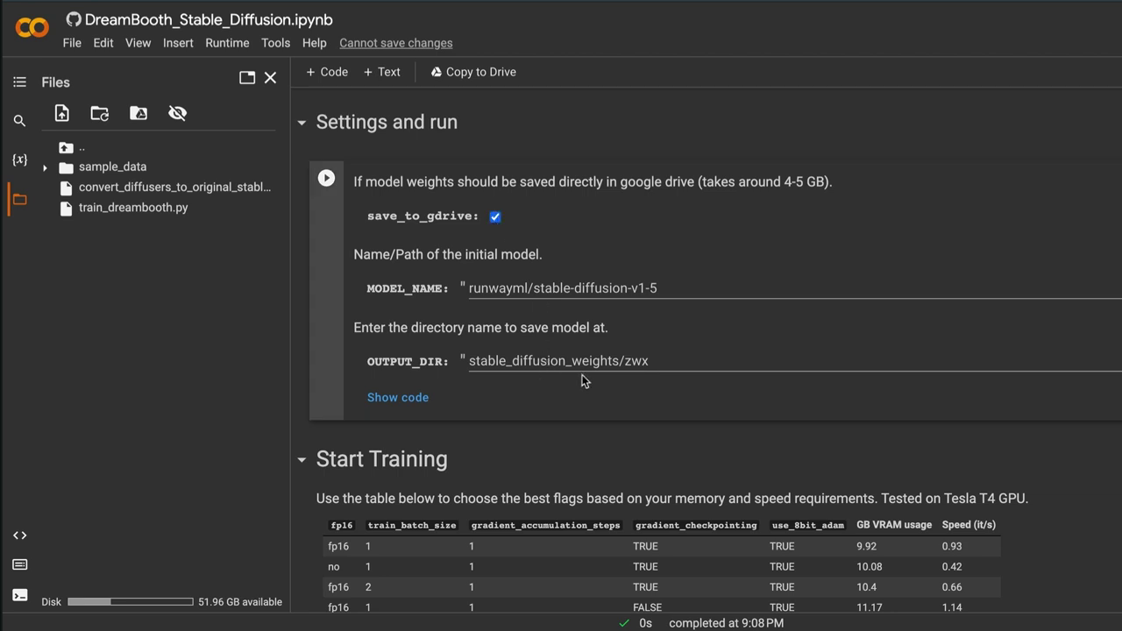
pyautogui.click(672, 358)
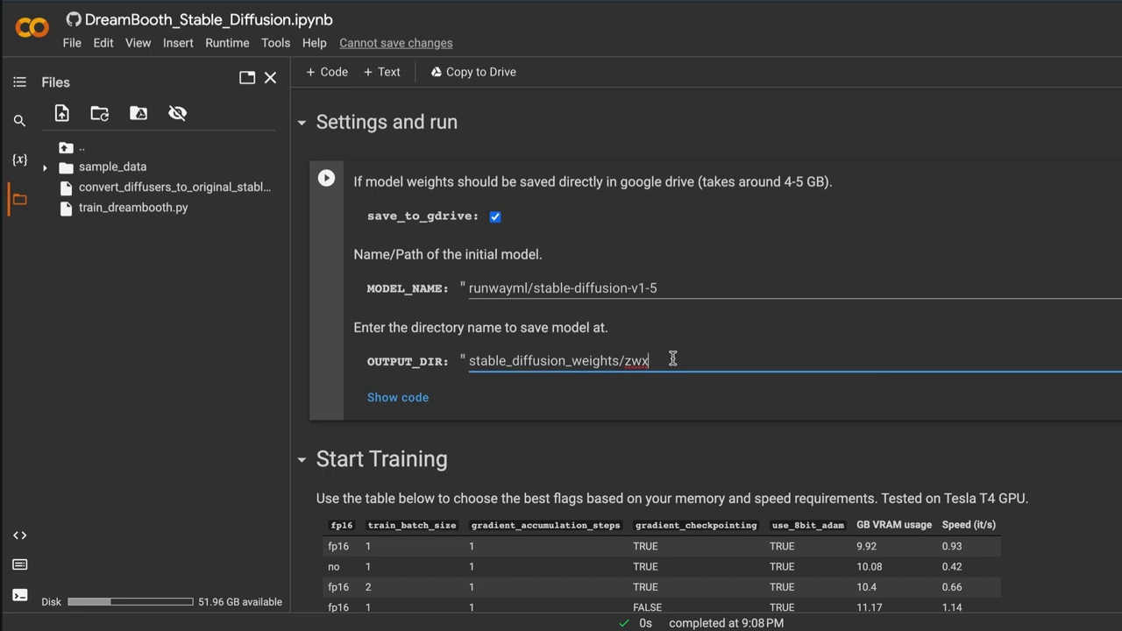
pyautogui.press('BackSpace')
pyautogui.press('BackSpace')
pyautogui.write('evangselfi')
pyautogui.click(328, 181)
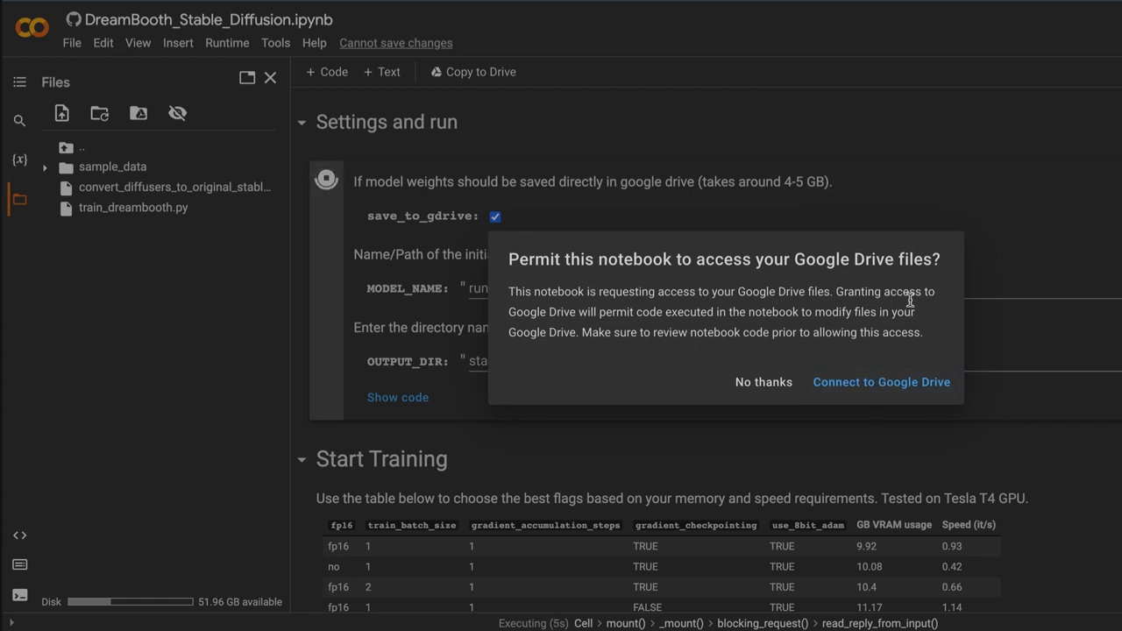
# Authorize the notebook's Google Drive access with the chosen account so Drive mounts for weights.
pyautogui.click(908, 383)
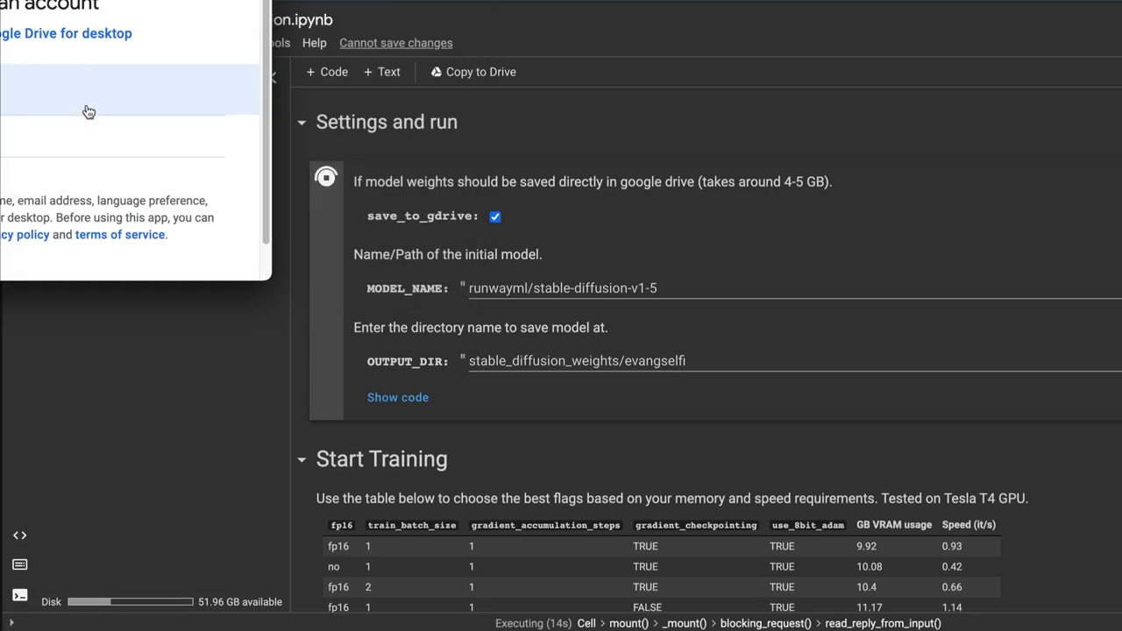
pyautogui.click(48, 94)
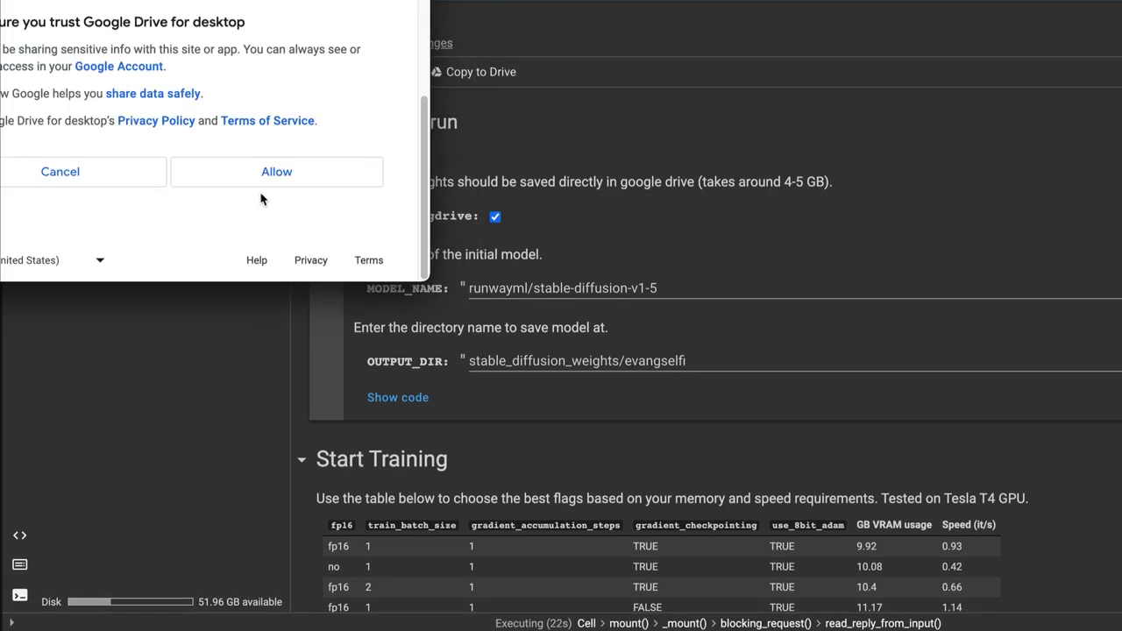
pyautogui.click(275, 174)
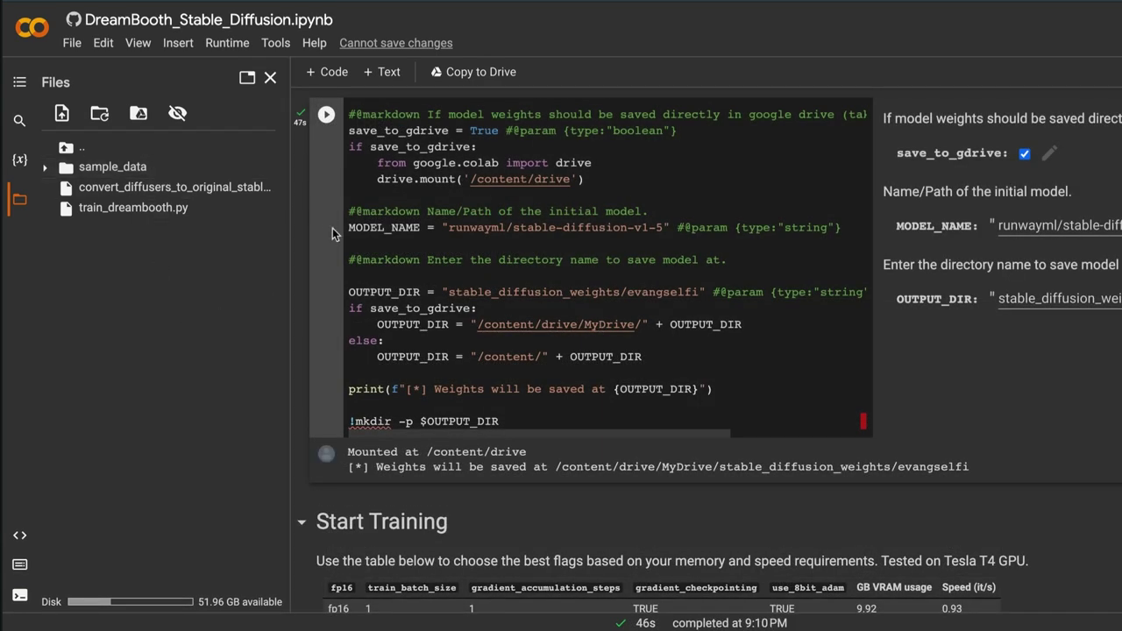
pyautogui.scroll(1, 427, 299)
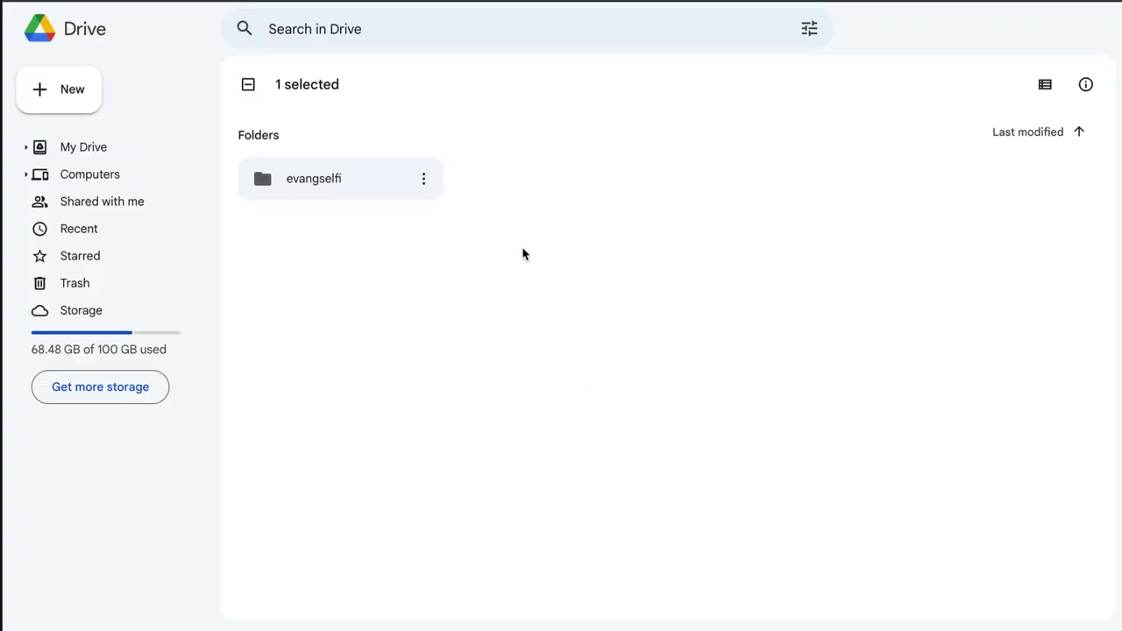
# Open the evangselfi folder under stable_diffusion_weights in Google Drive.
pyautogui.doubleClick(348, 183)
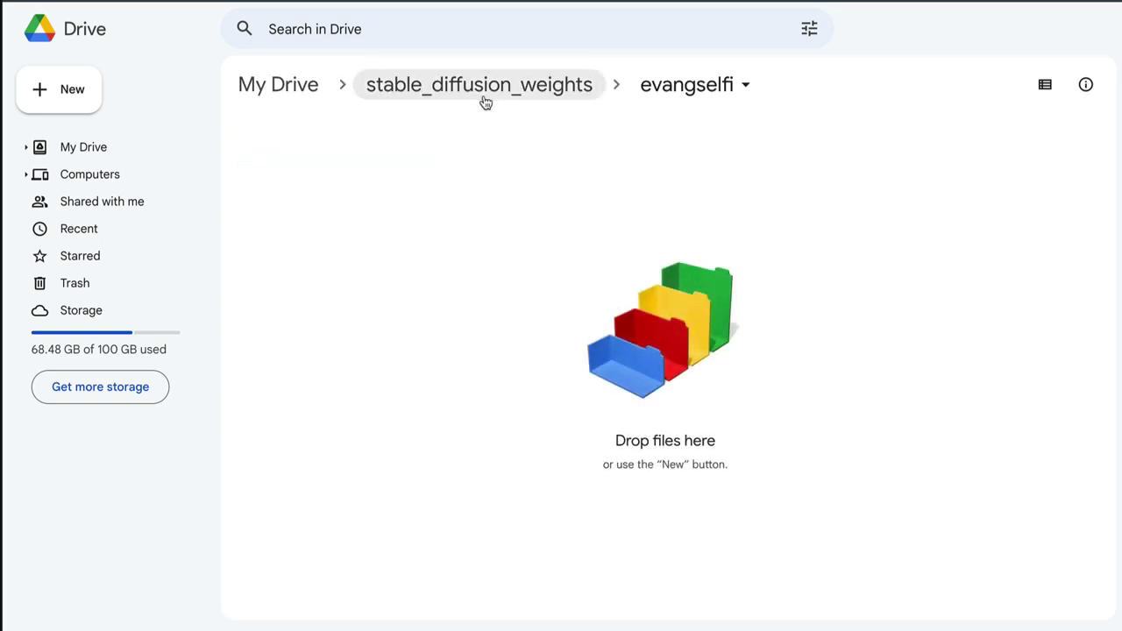